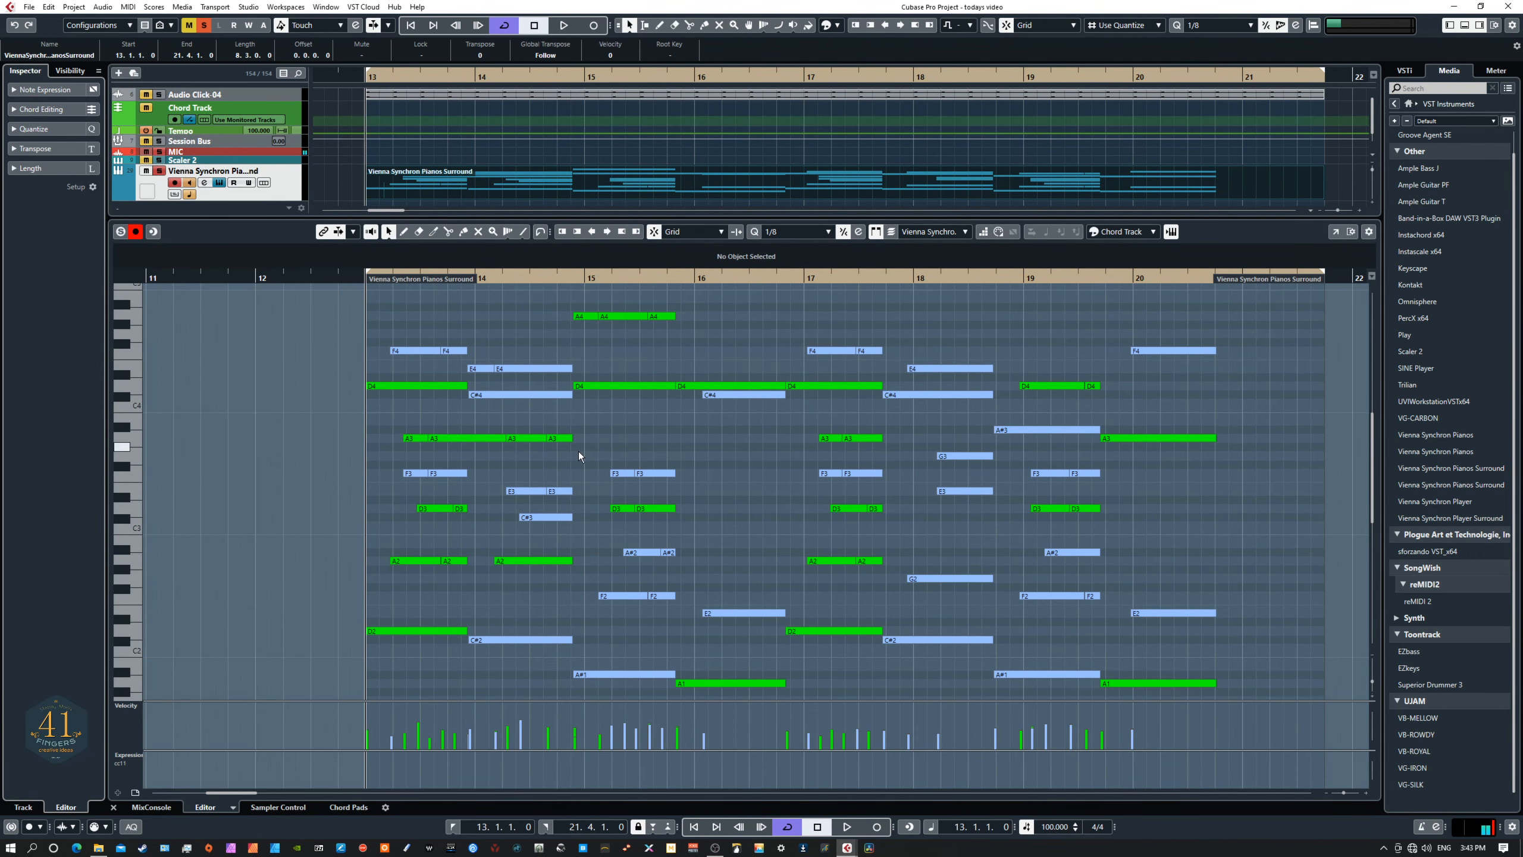
# Step: Play back the recorded piano passage from bar 13 through bar 20 and stop playback
pyautogui.press('space')
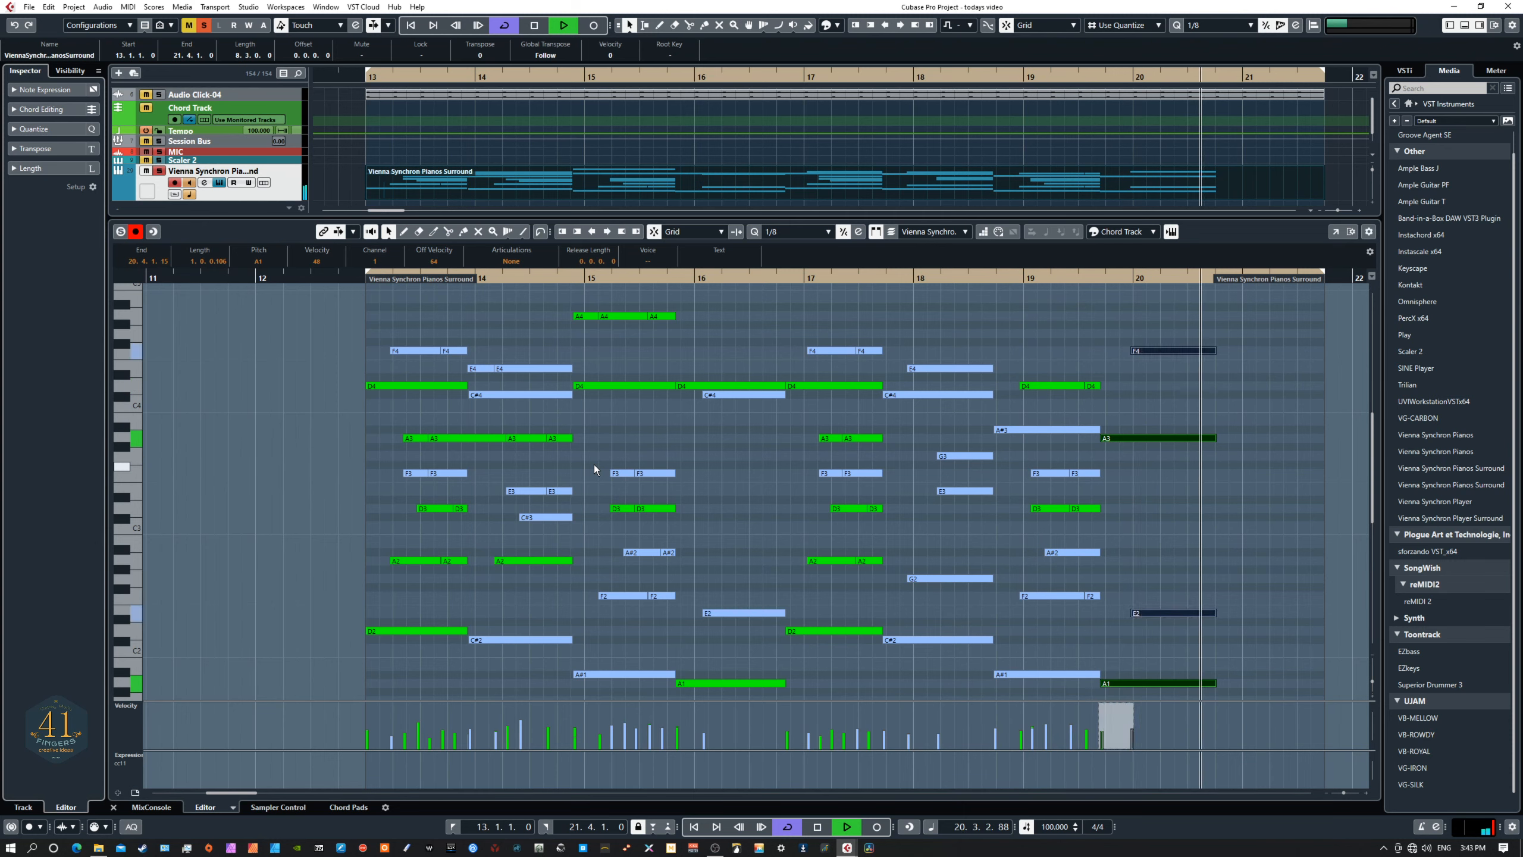
pyautogui.press('space')
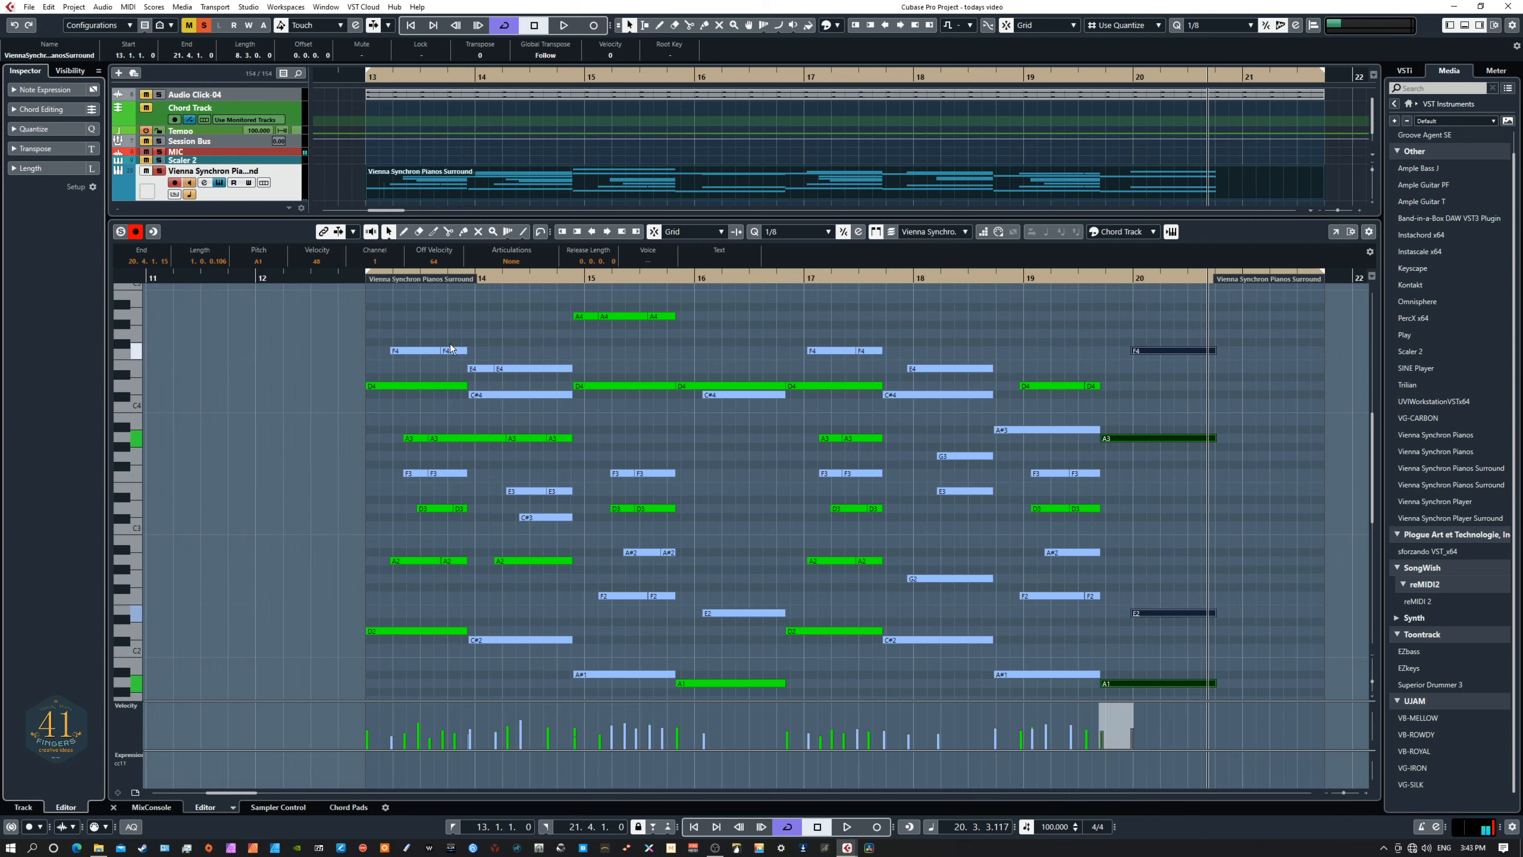
# Step: Set the quantize grid to 1/4 notes
pyautogui.click(774, 238)
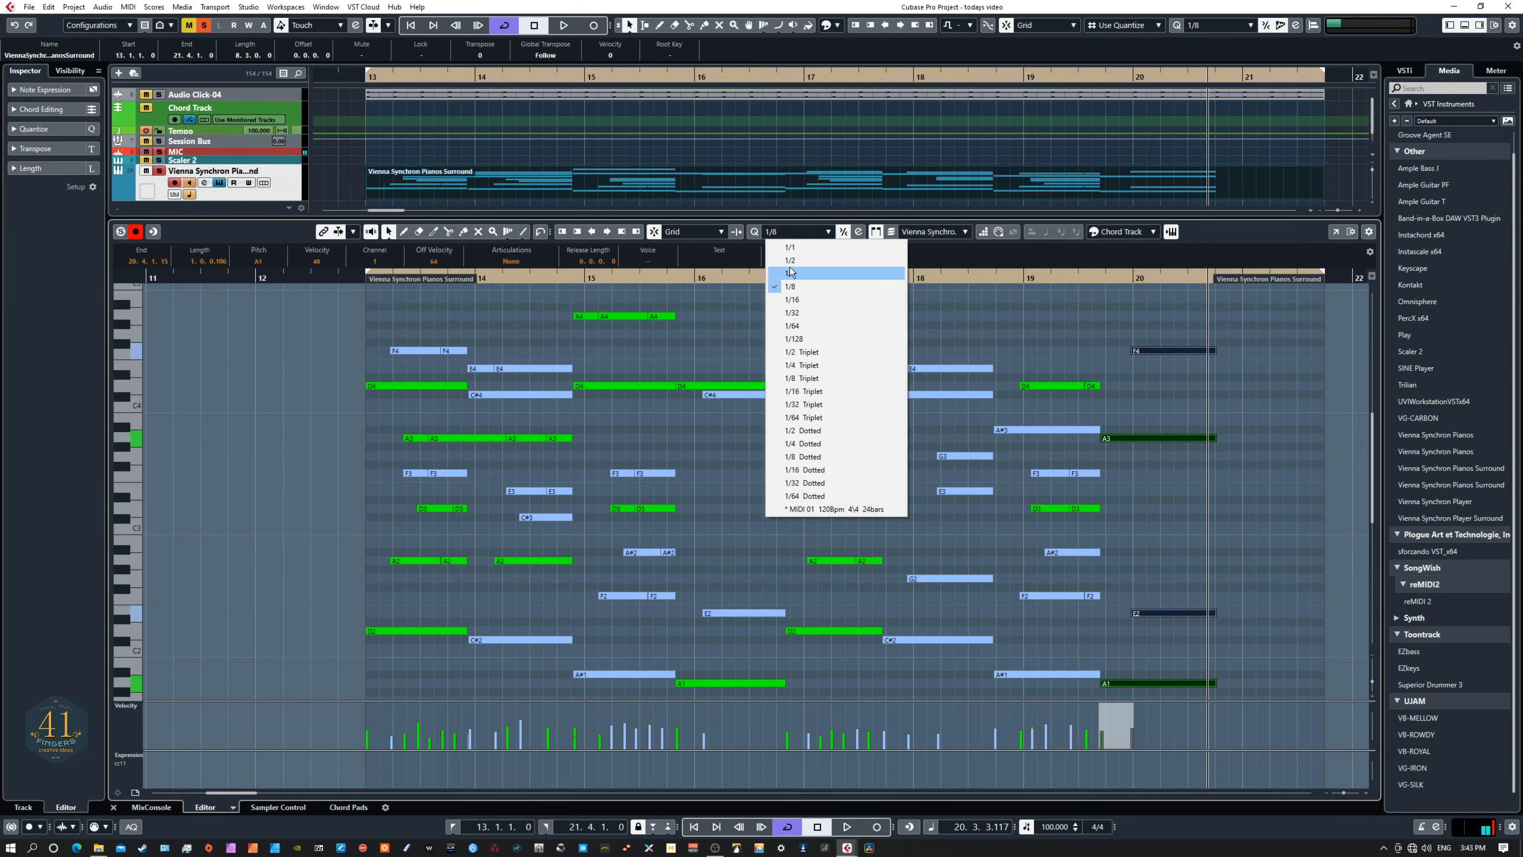
pyautogui.click(806, 275)
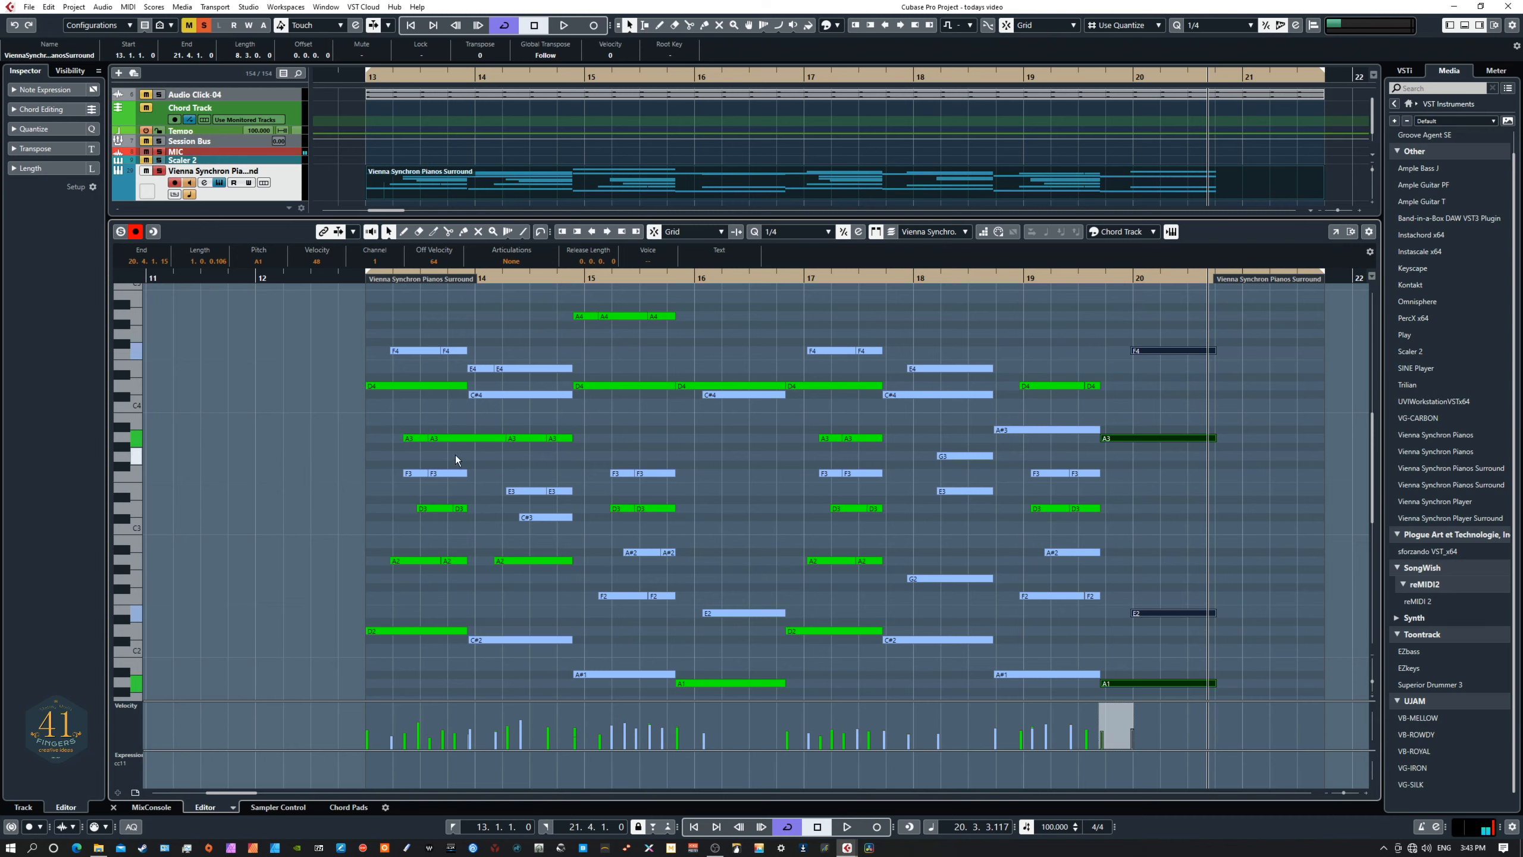
# Step: Solo the Audio Click-04 track, play the piano passage from bar 13 against the click, and return to the start
pyautogui.press('KP_1')
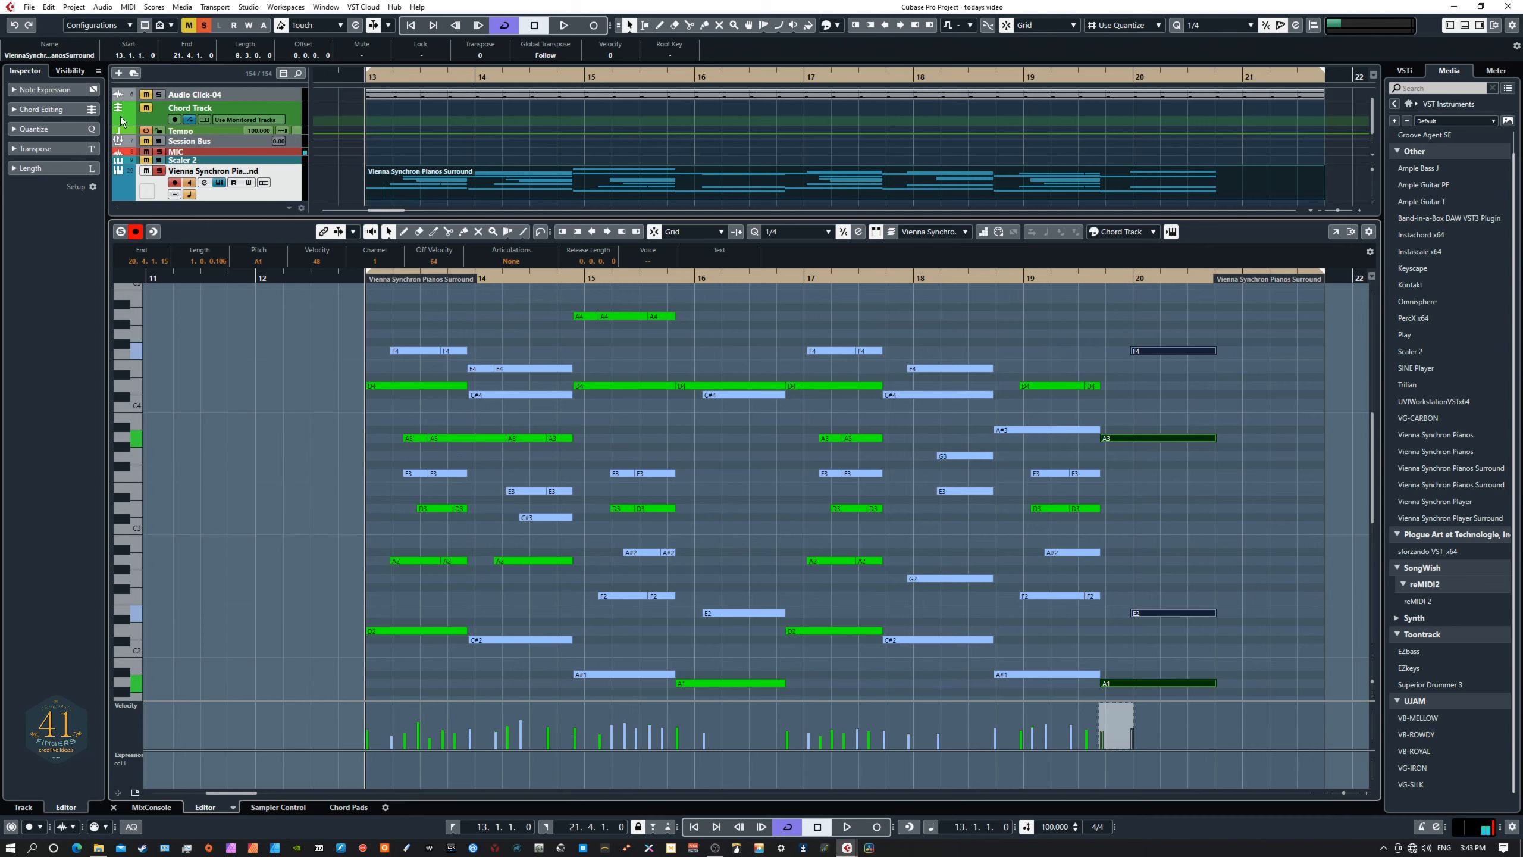
pyautogui.click(159, 95)
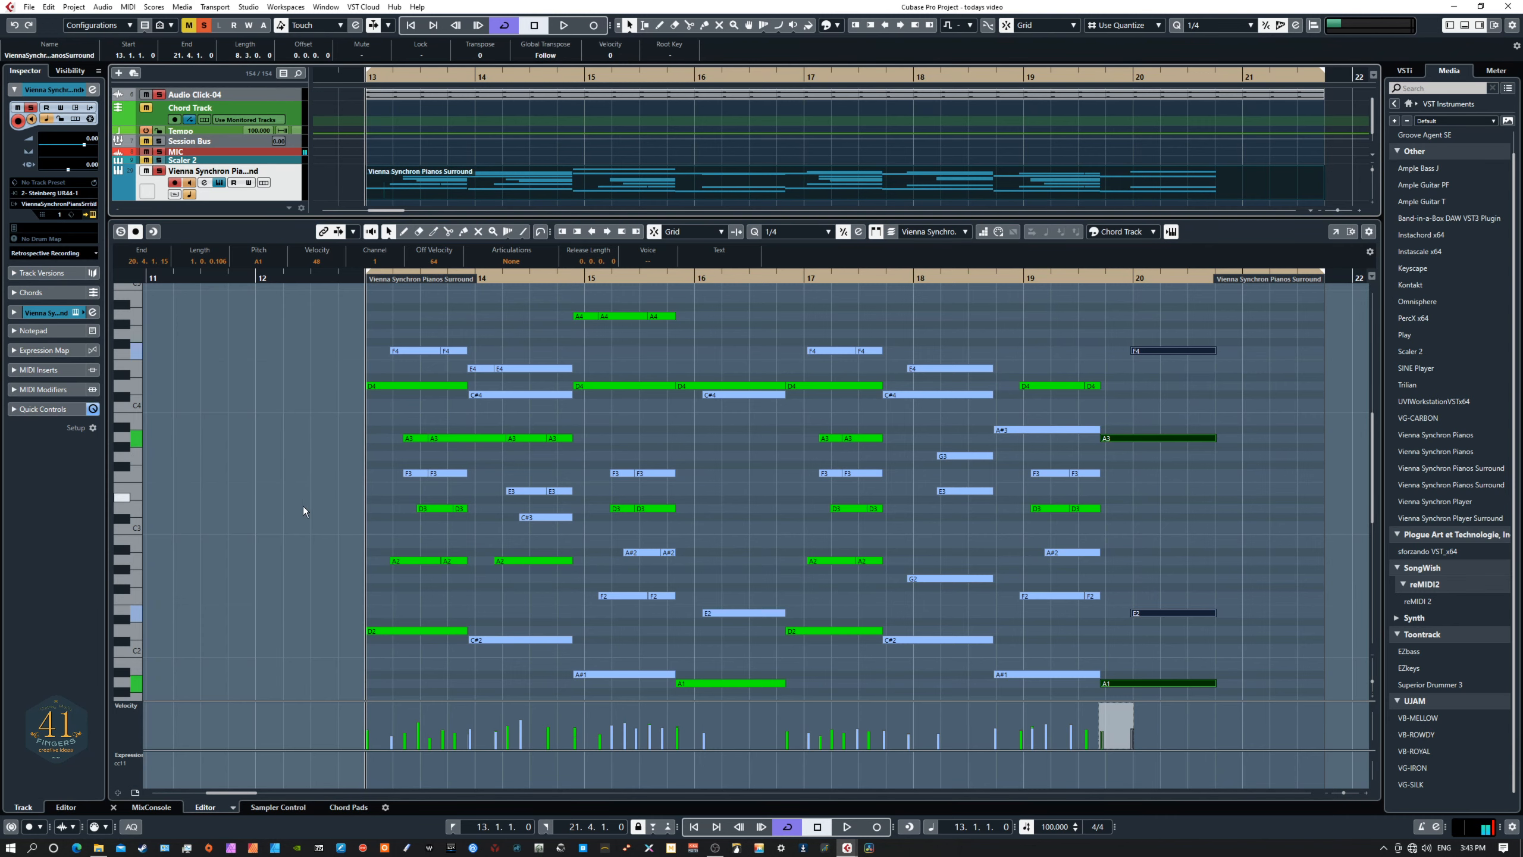
pyautogui.press('space')
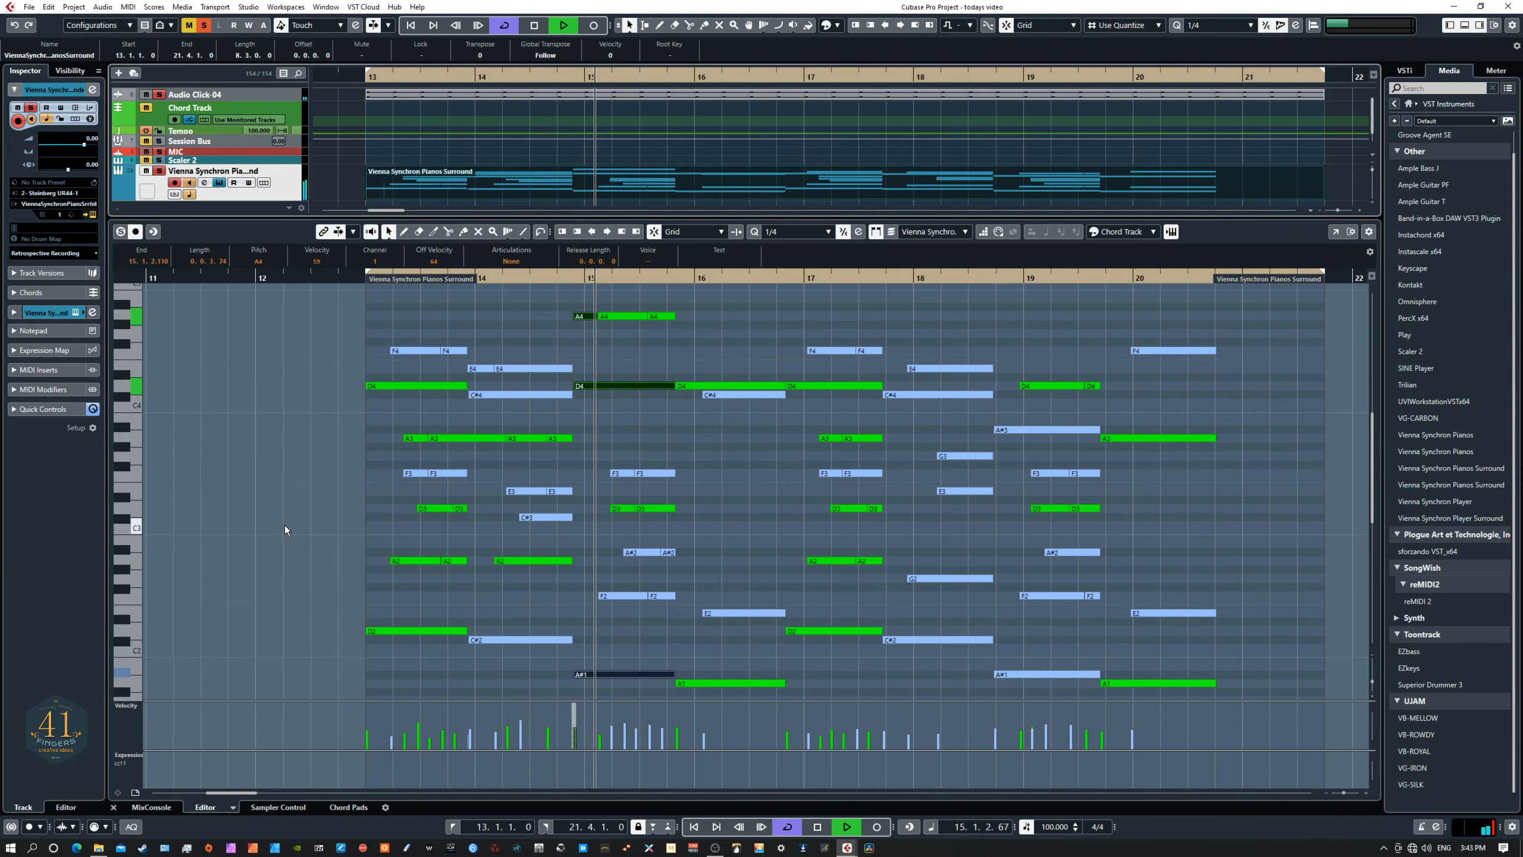
pyautogui.press('space')
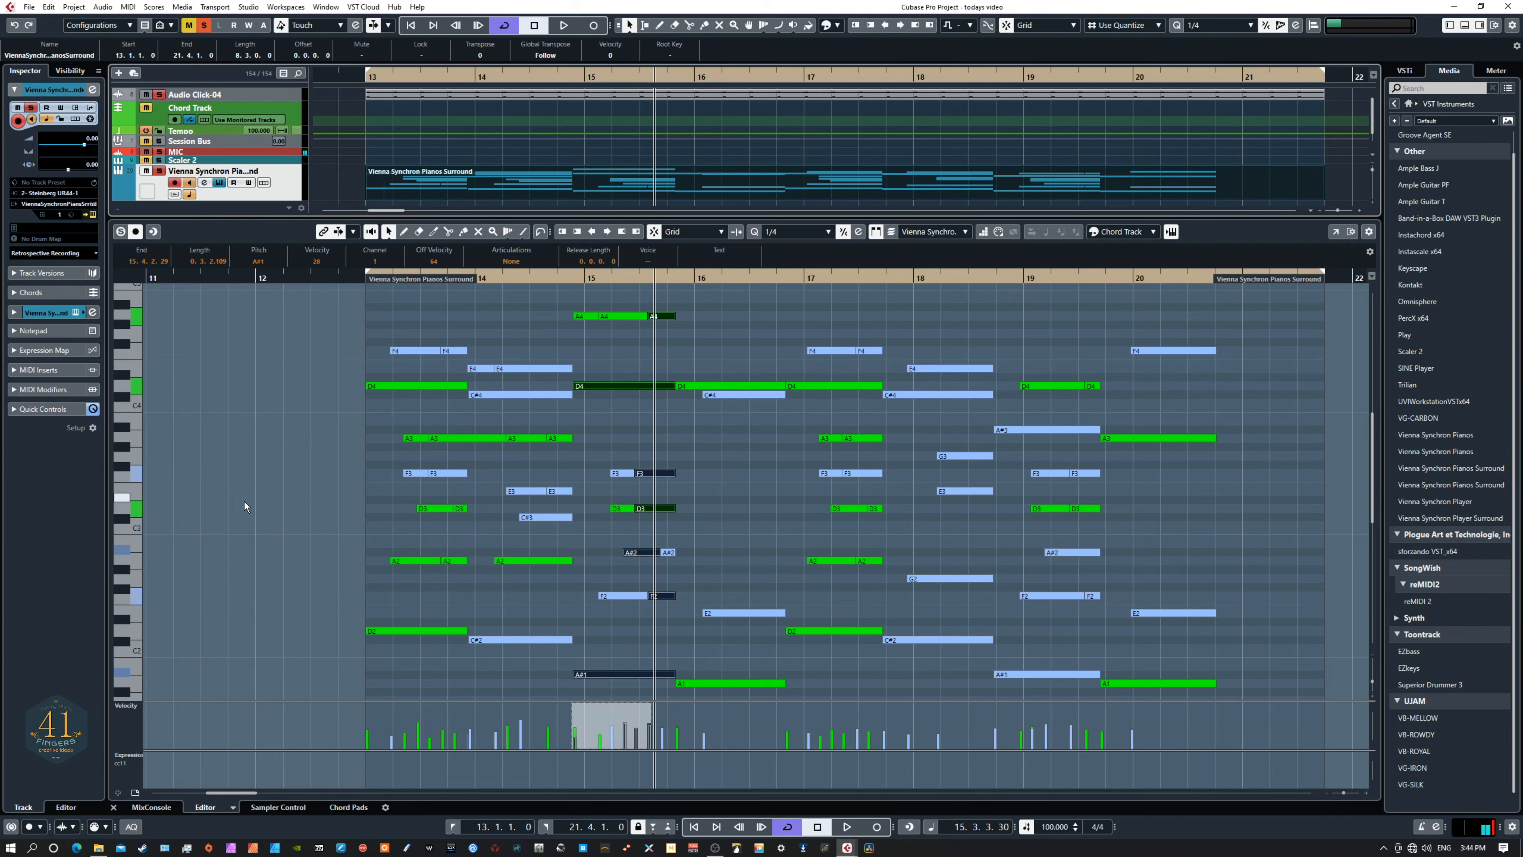
pyautogui.press('KP_1')
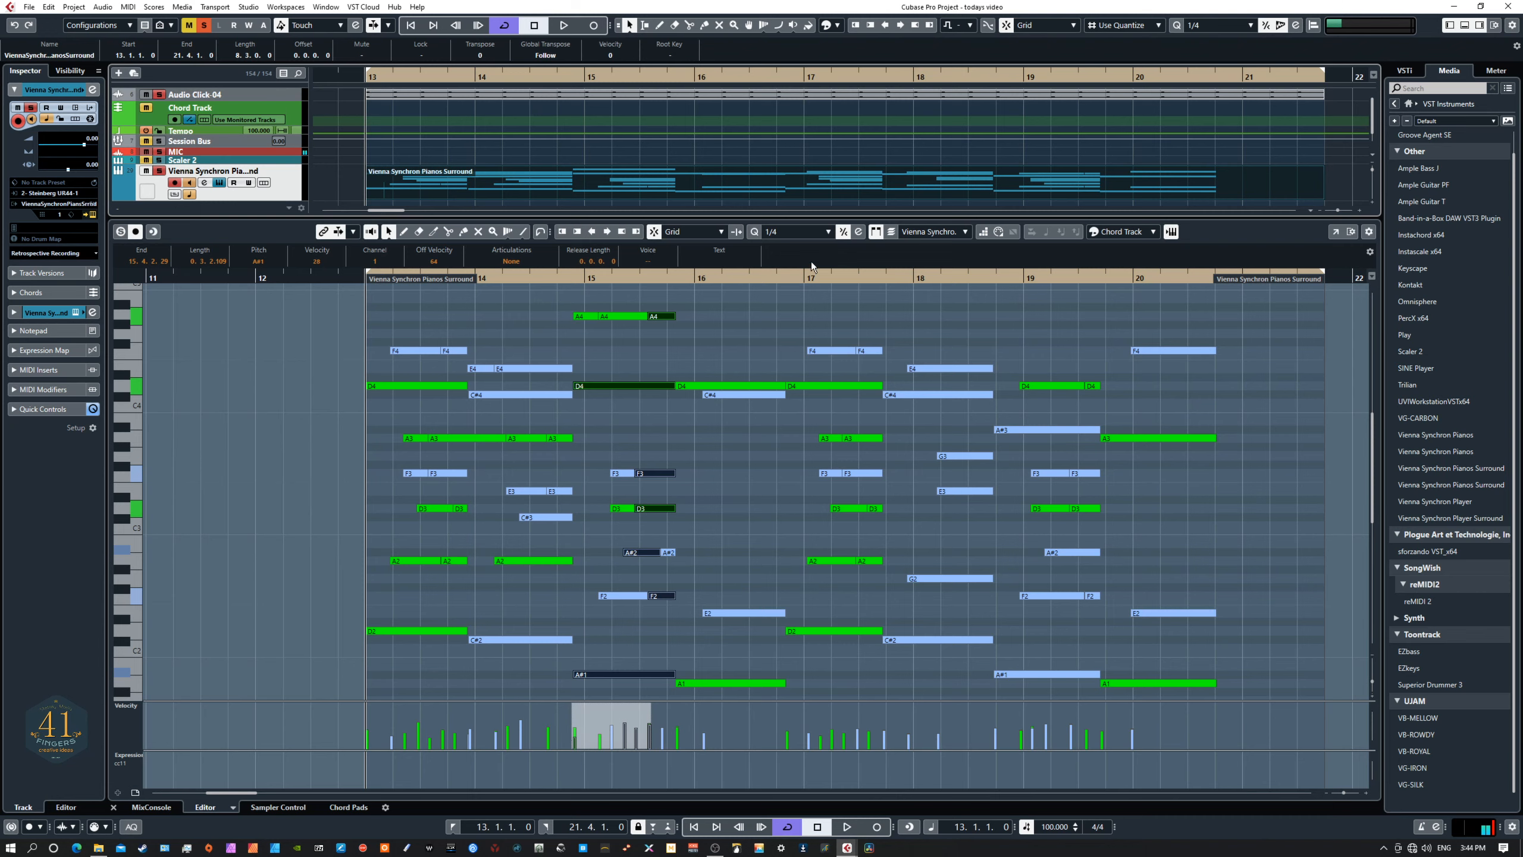
# Step: Set the quantize grid to 1/8 and trim the starts of the C#2, C#4 and first E4 notes to the bar 14 line
pyautogui.click(797, 228)
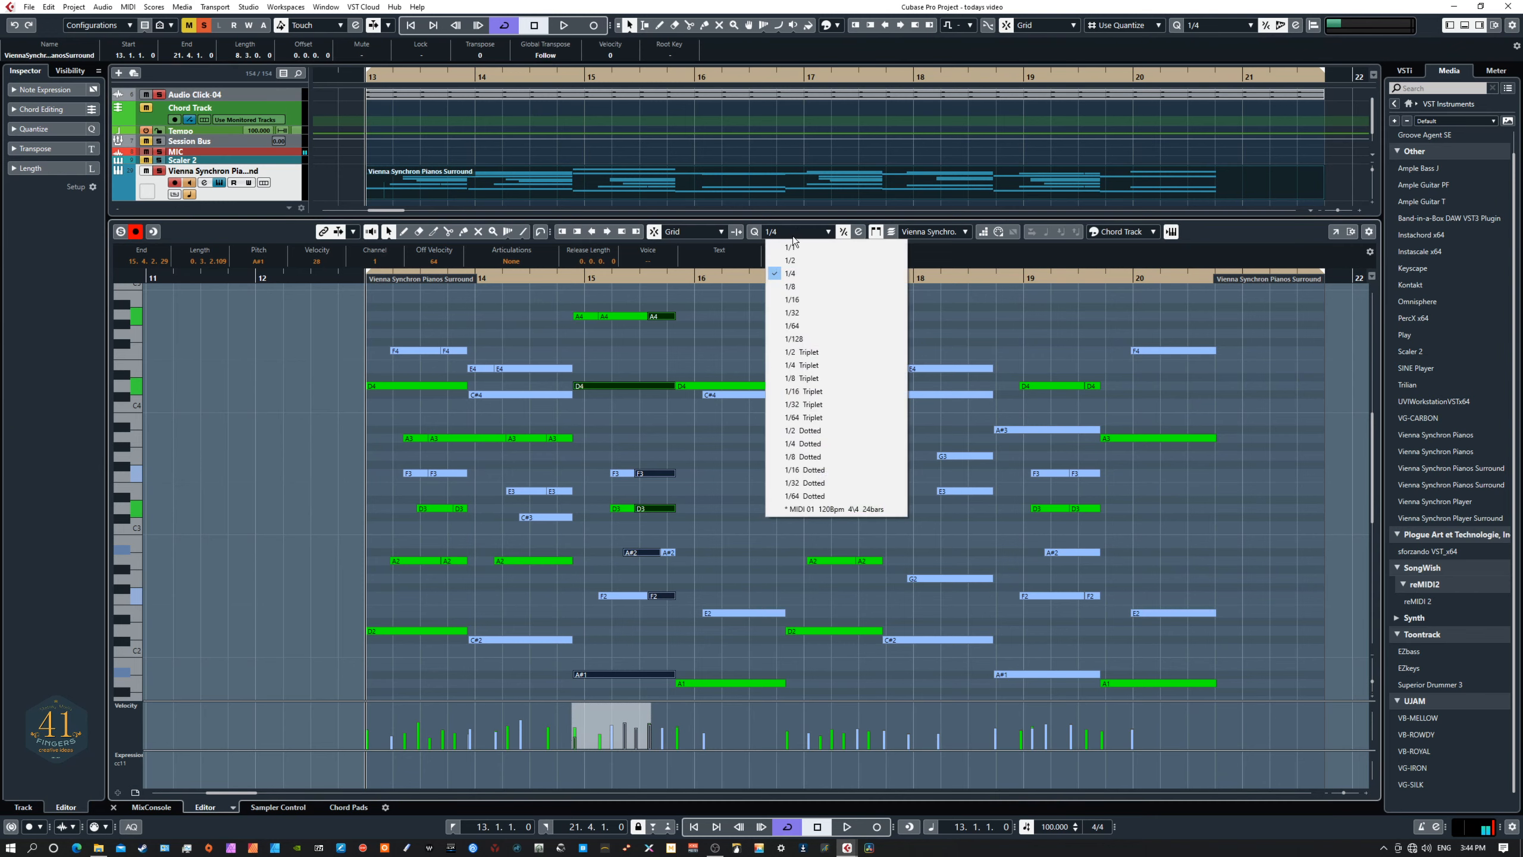
pyautogui.click(795, 286)
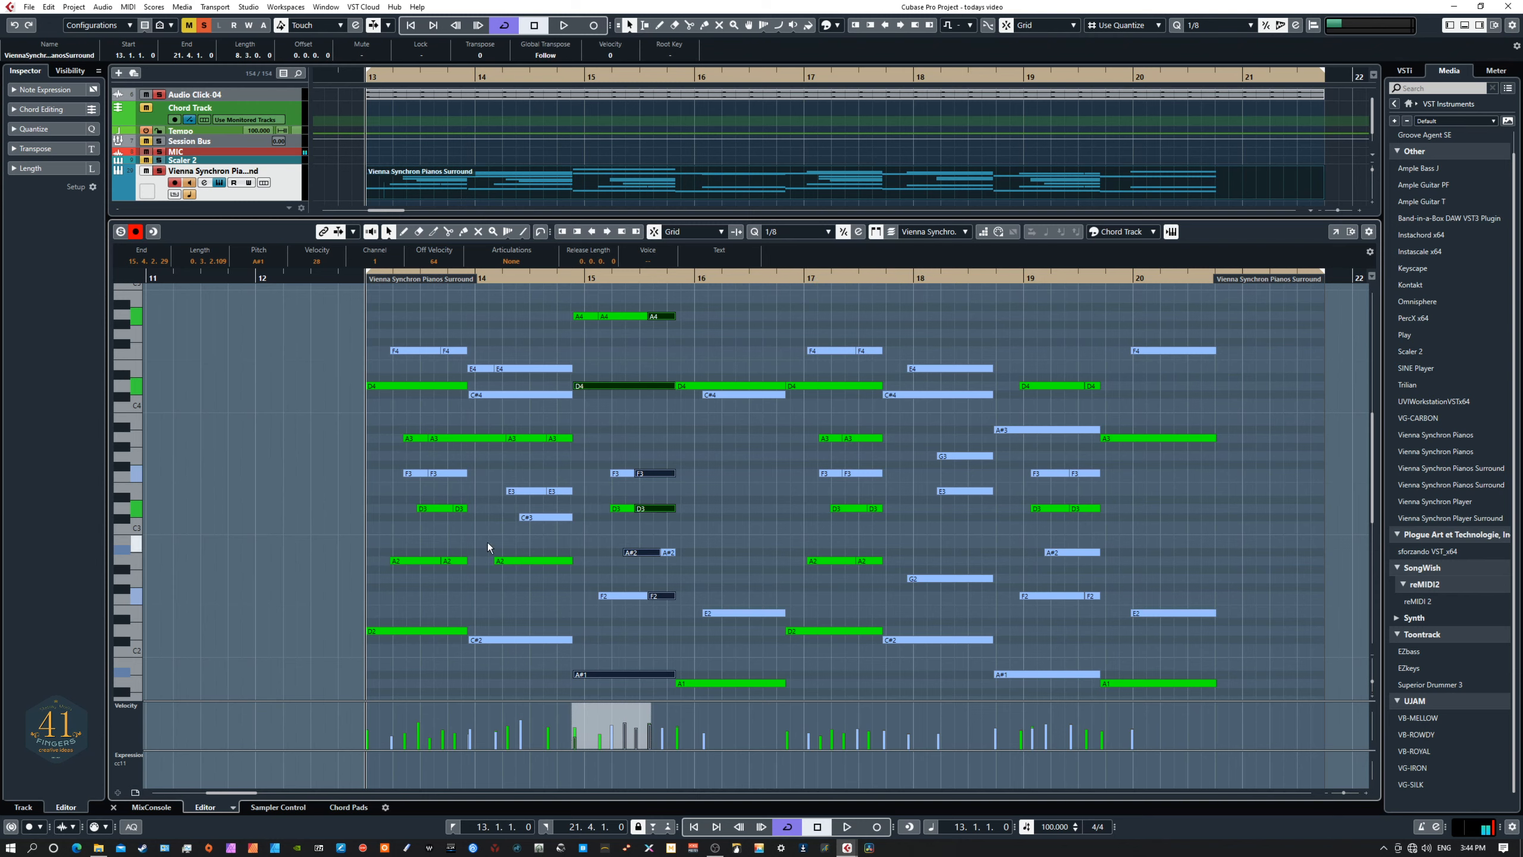
pyautogui.click(480, 606)
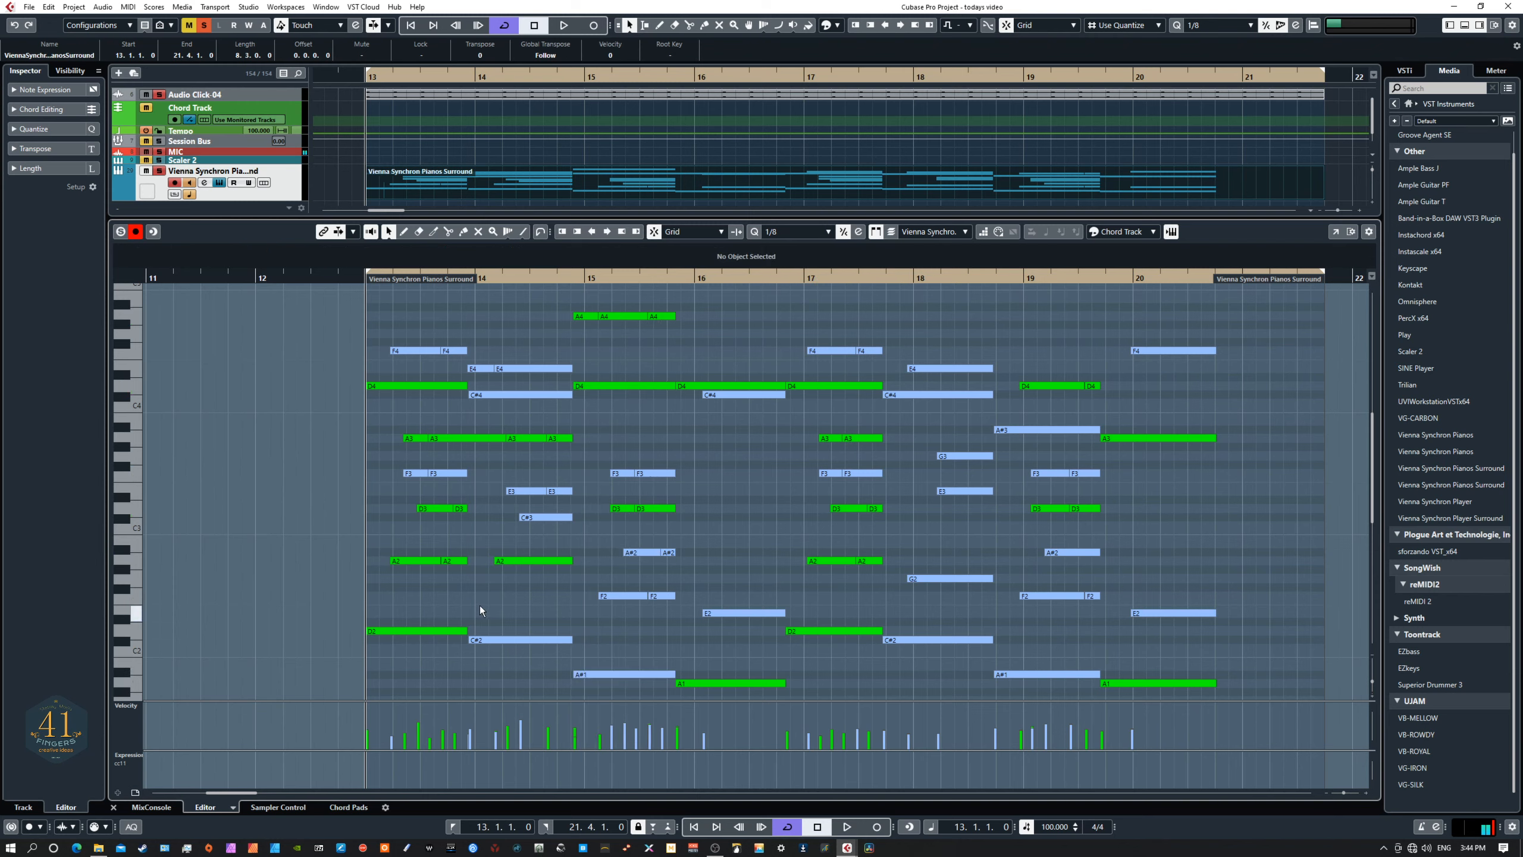
pyautogui.click(479, 641)
pyautogui.moveTo(478, 642); pyautogui.dragTo(485, 641)
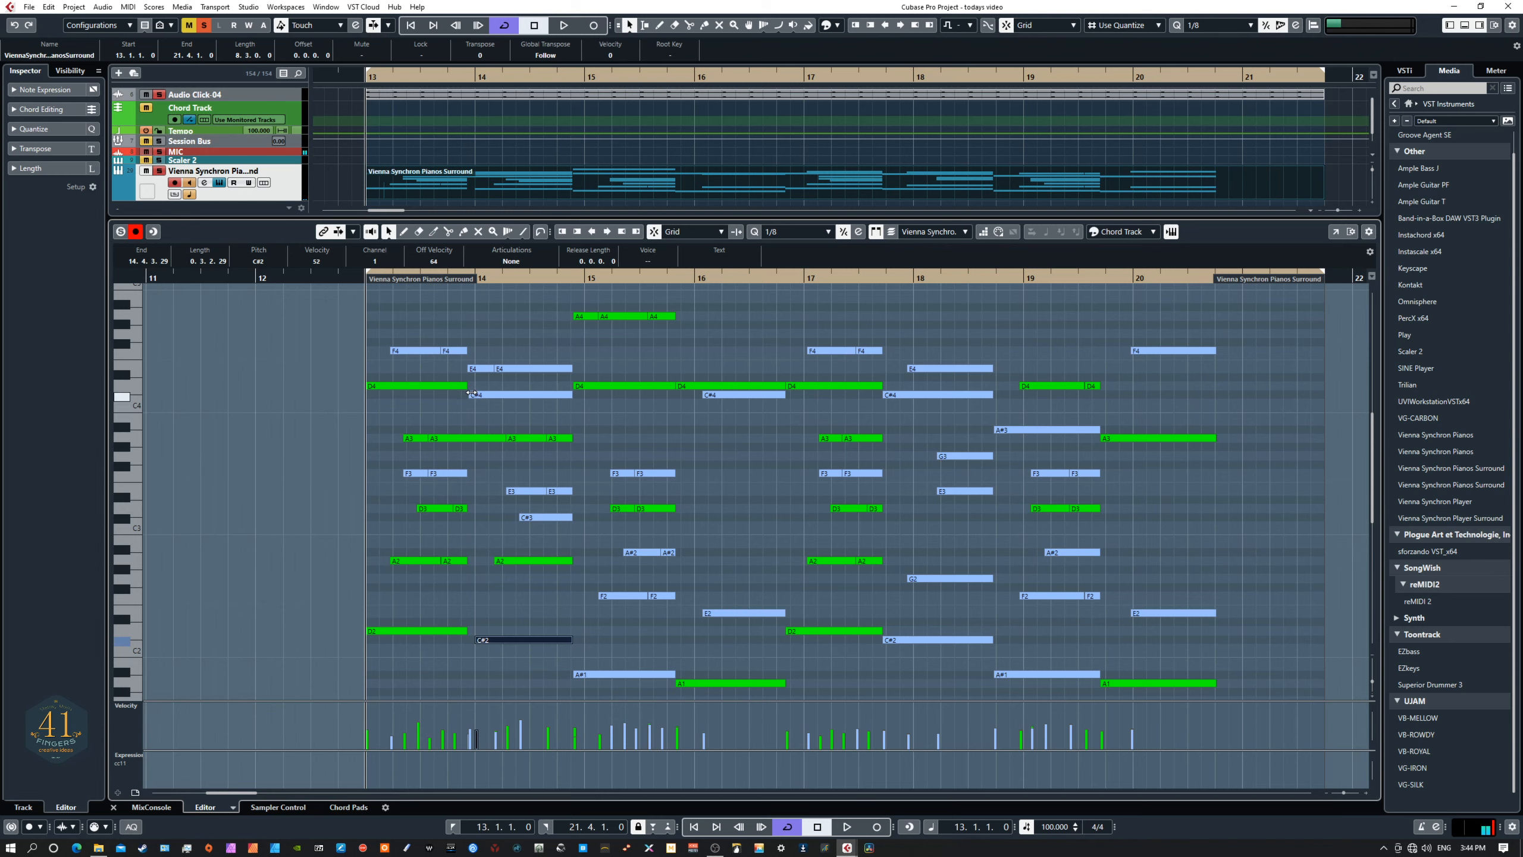
pyautogui.moveTo(472, 393); pyautogui.dragTo(475, 368)
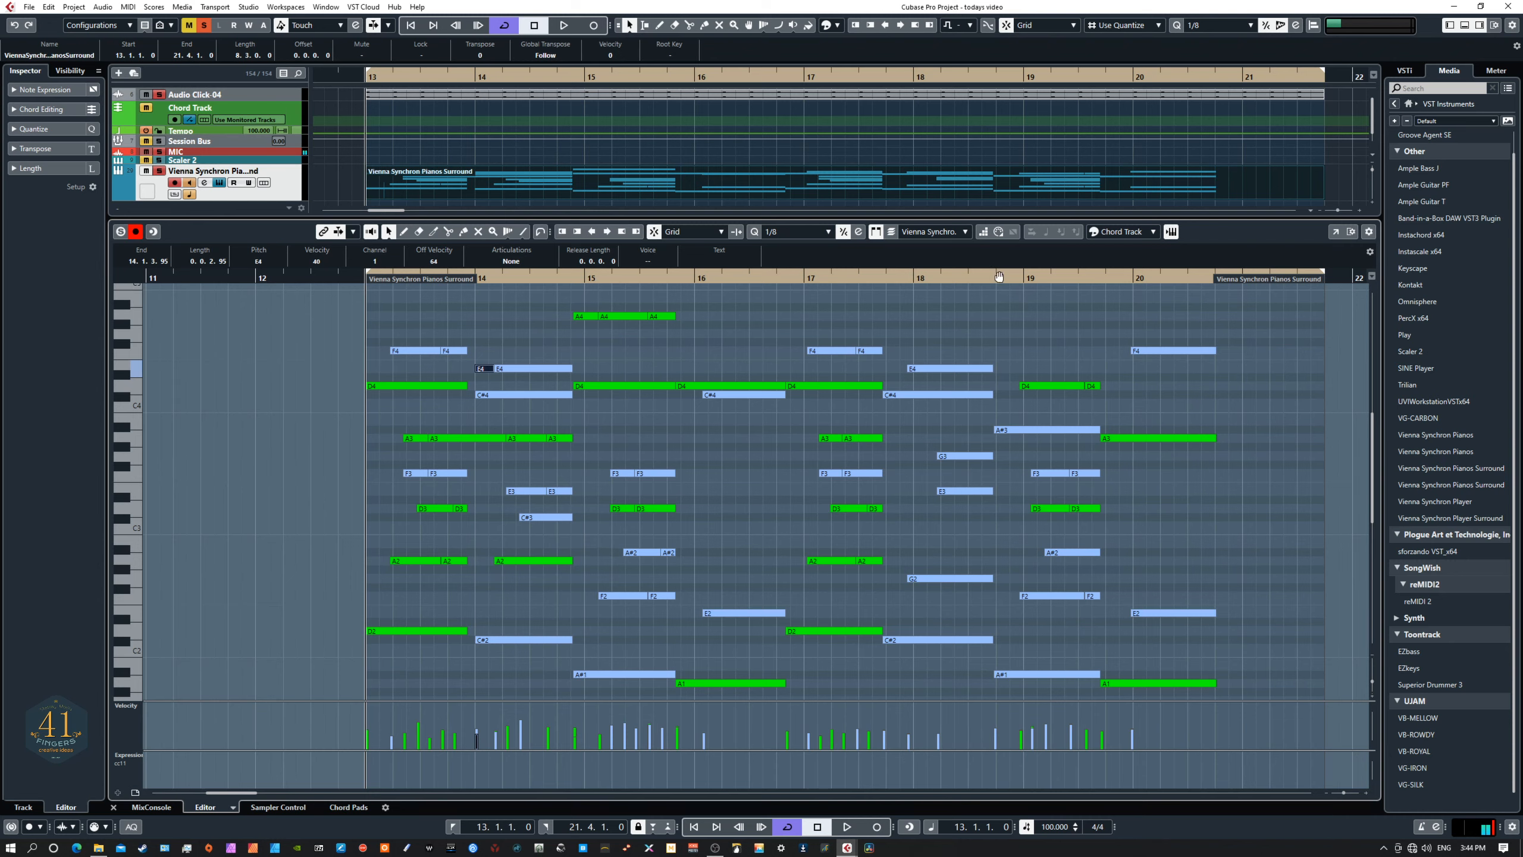
# Step: Set the quantize grid to 1/4 and trim the start of the first F4 note in bar 13 slightly later
pyautogui.click(801, 231)
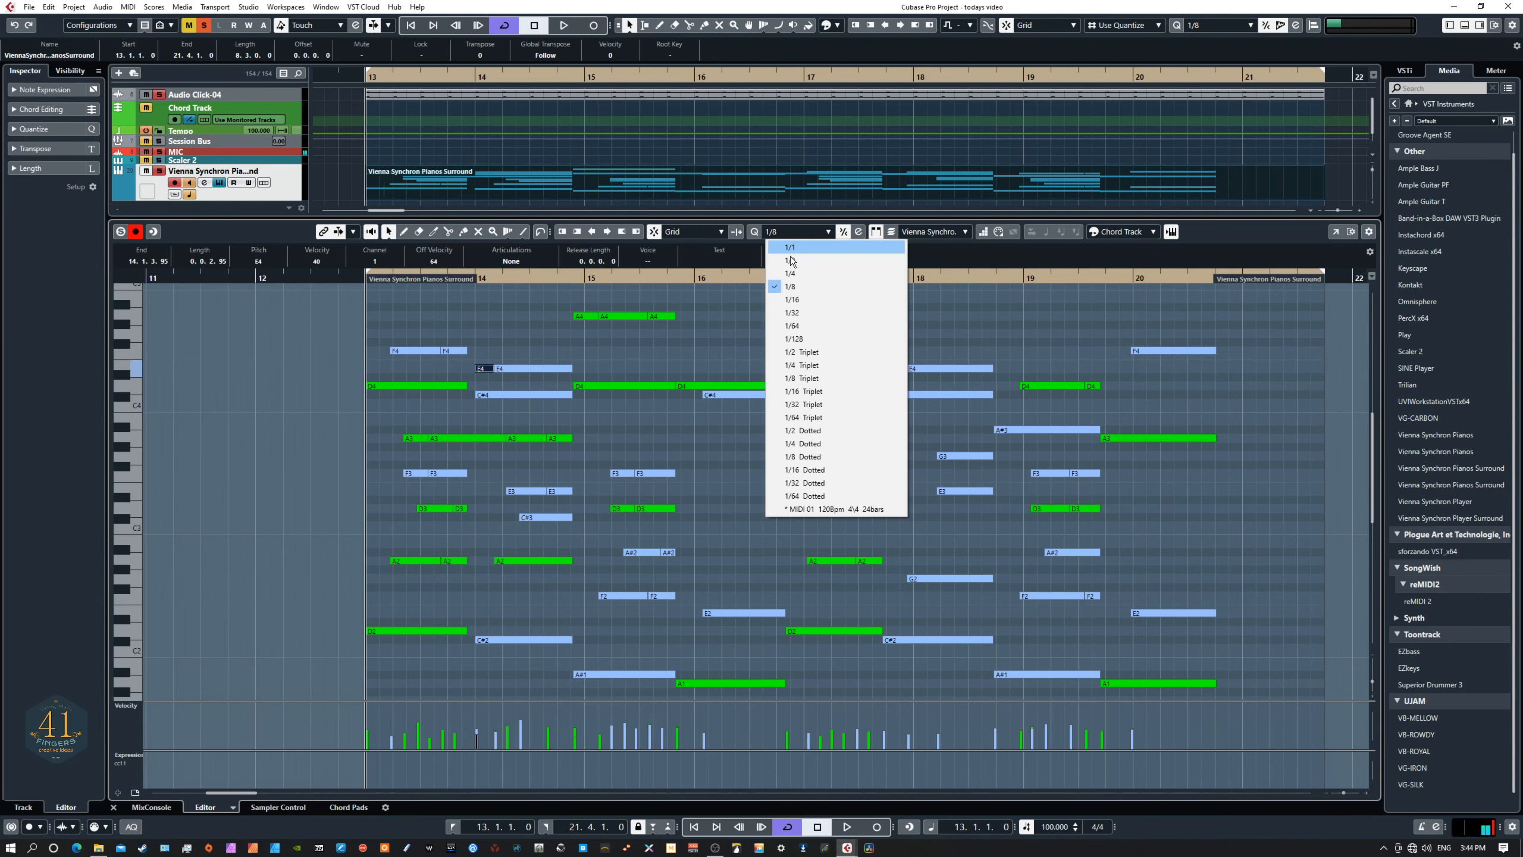
pyautogui.click(803, 312)
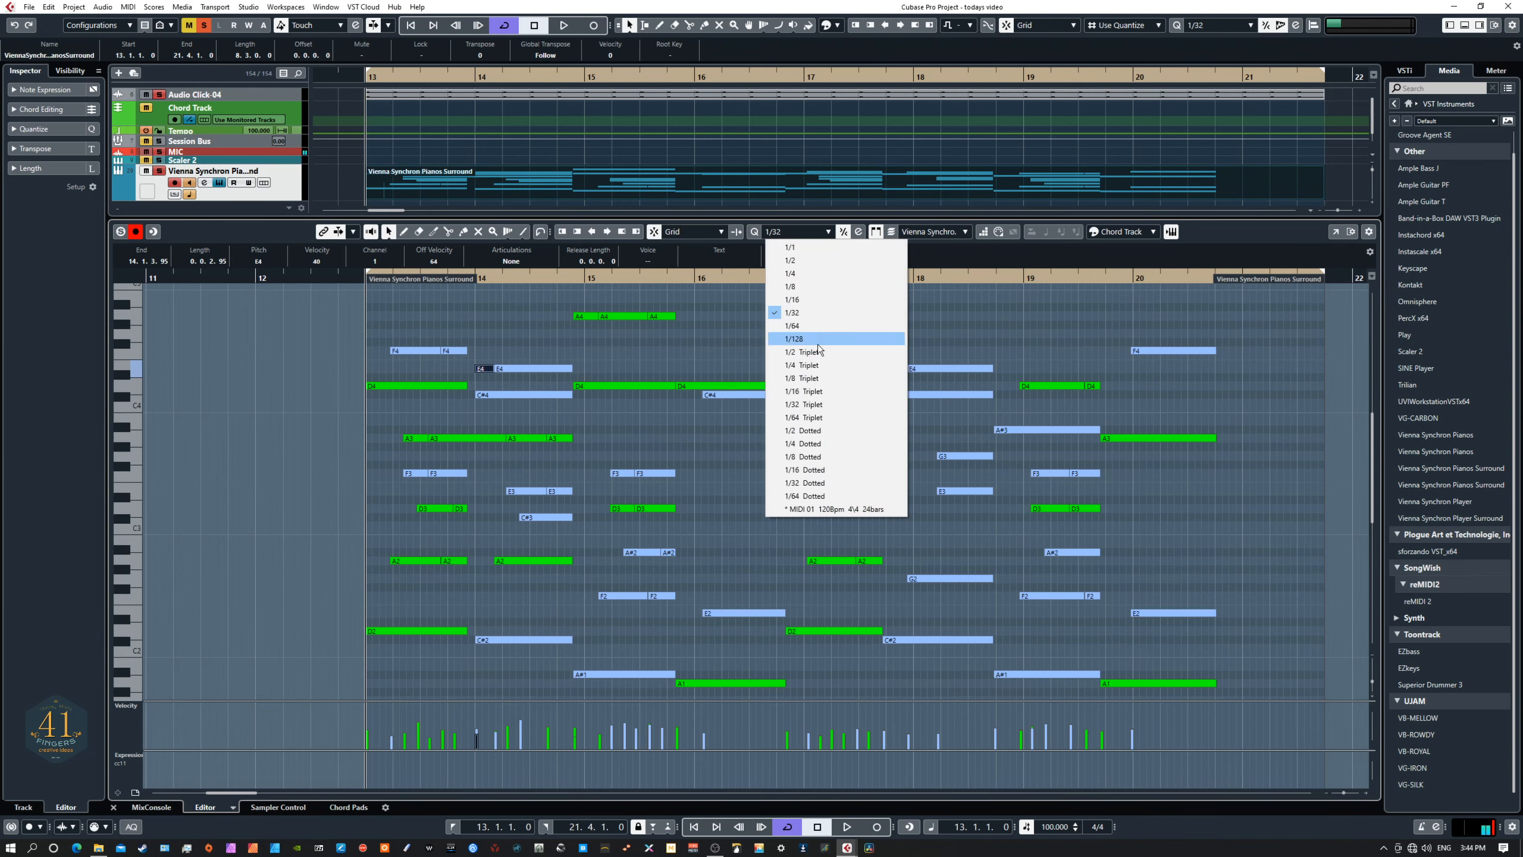
pyautogui.click(809, 274)
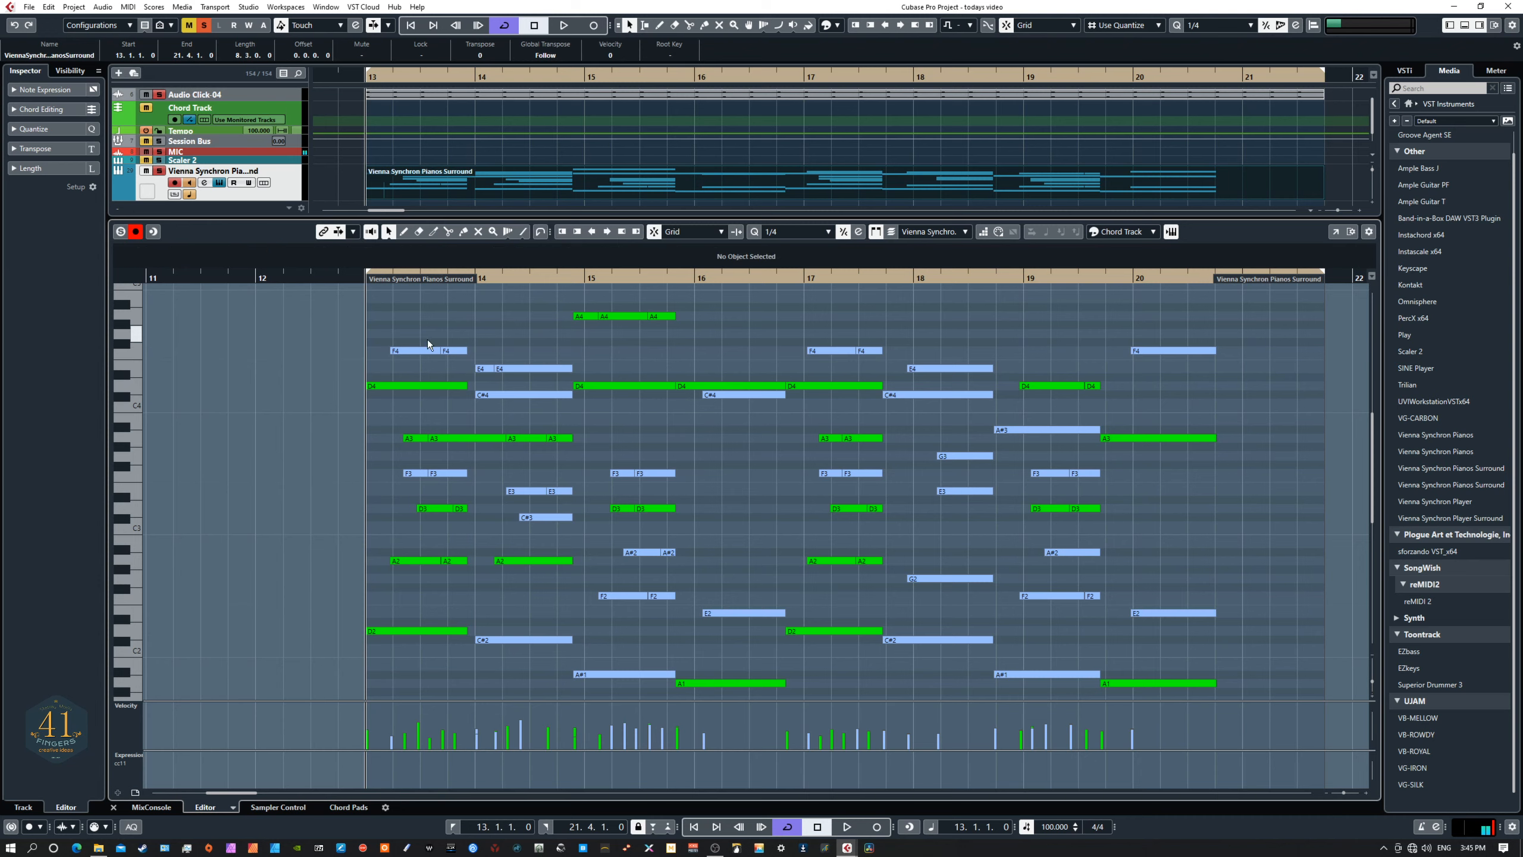
pyautogui.moveTo(391, 350); pyautogui.dragTo(394, 351)
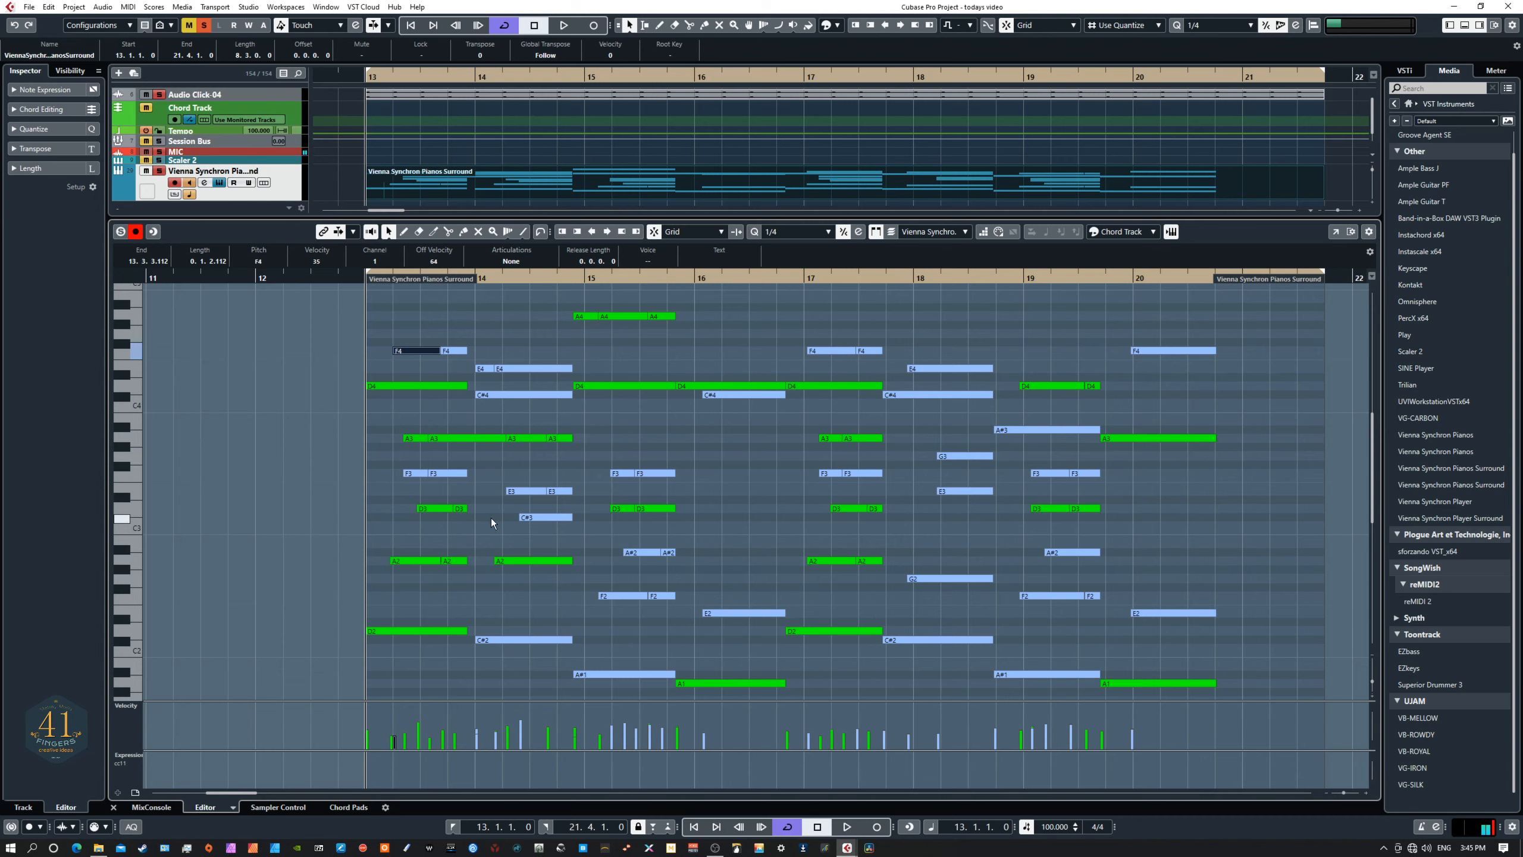
# Step: Set the grid to 1/8, trim the first F3 and D3 notes in bar 15 to start slightly later, and start bar 14's A2 earlier
pyautogui.click(791, 233)
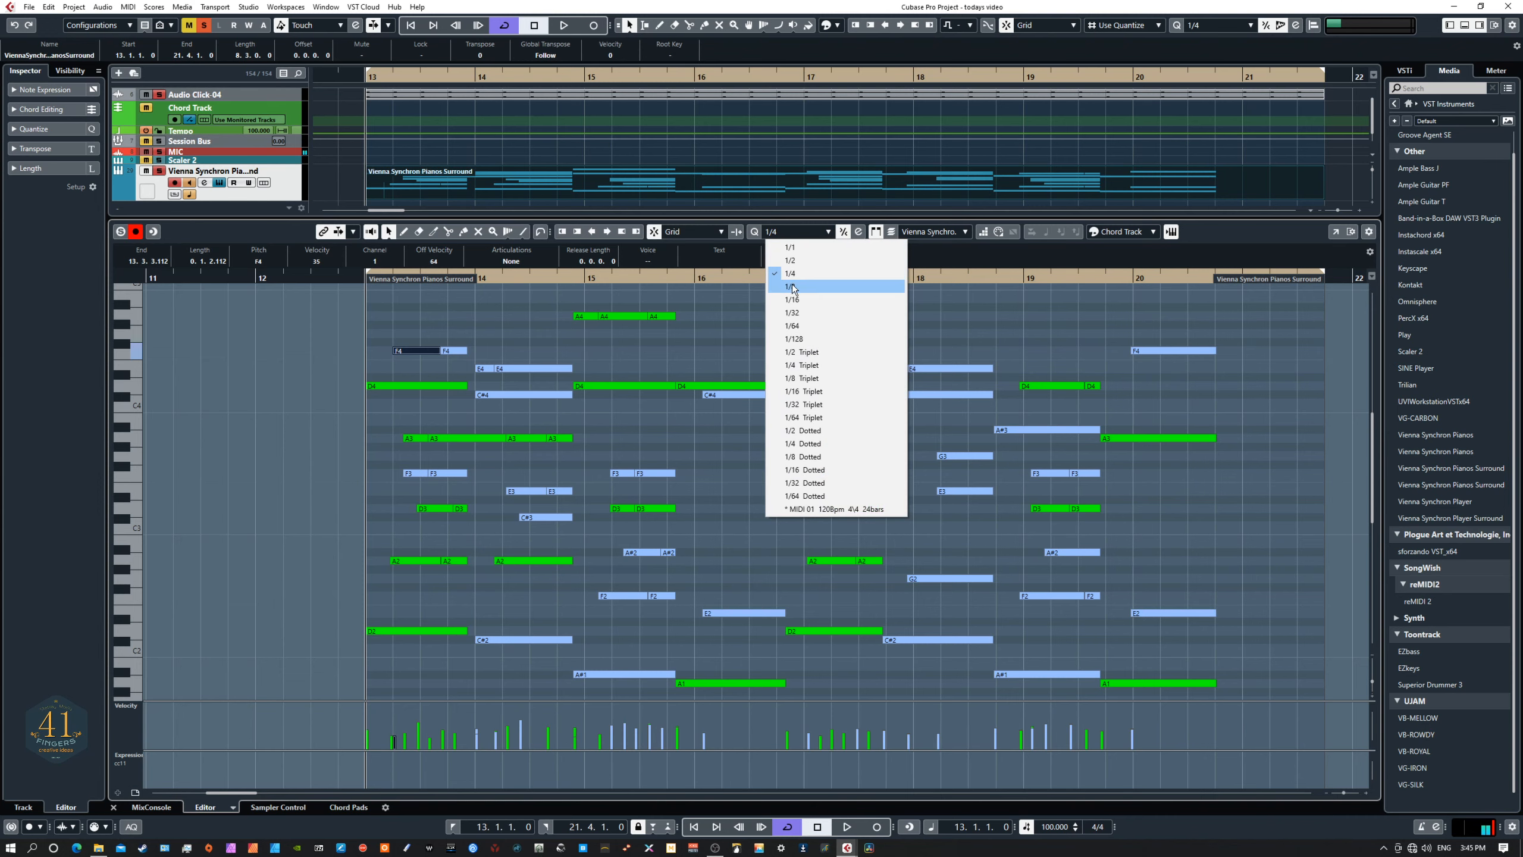
pyautogui.click(795, 289)
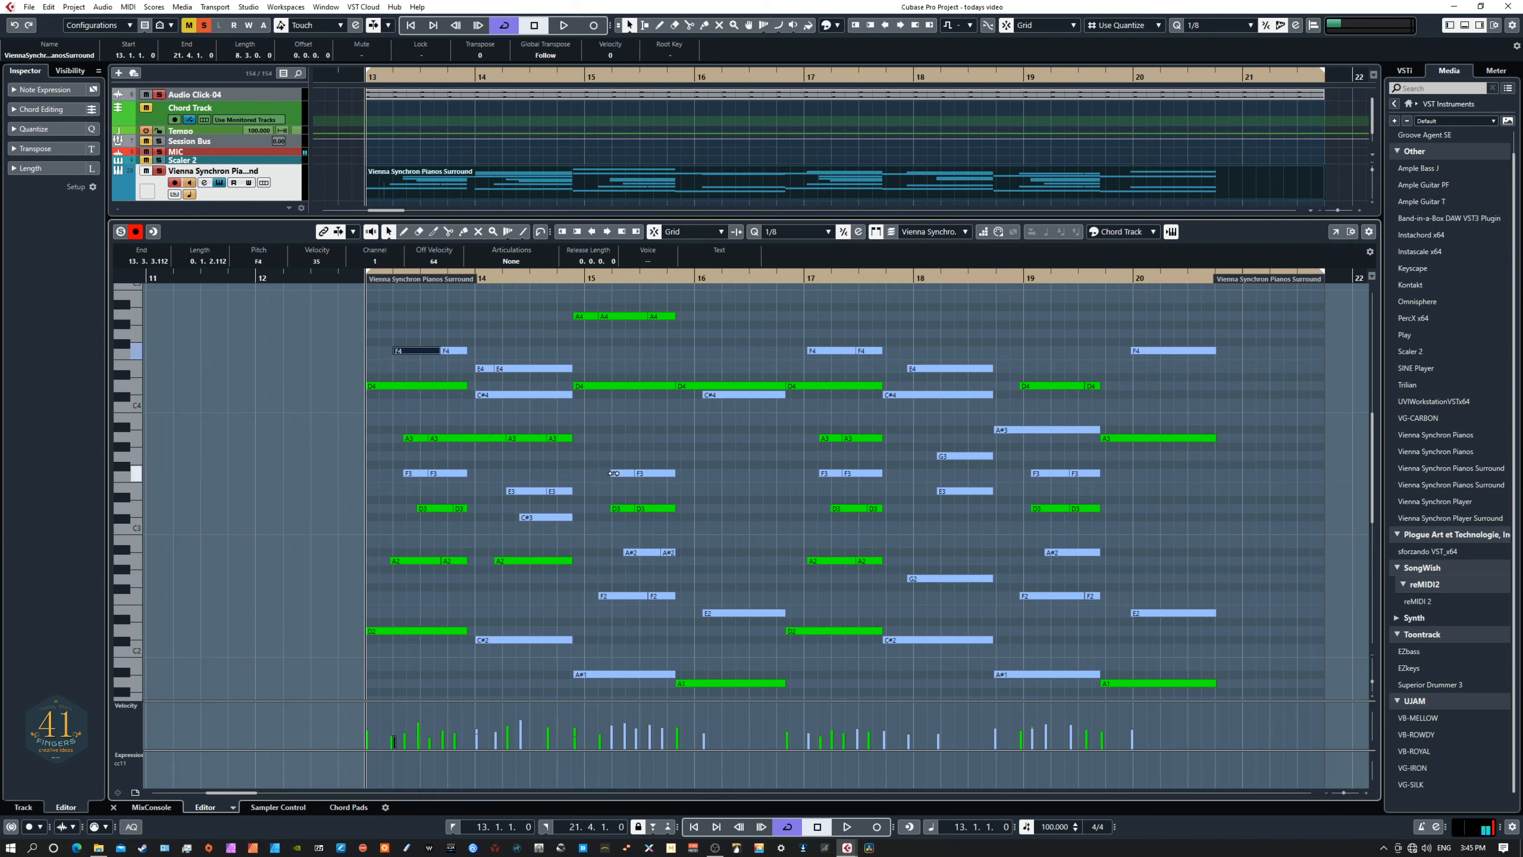
pyautogui.moveTo(614, 473); pyautogui.dragTo(612, 509)
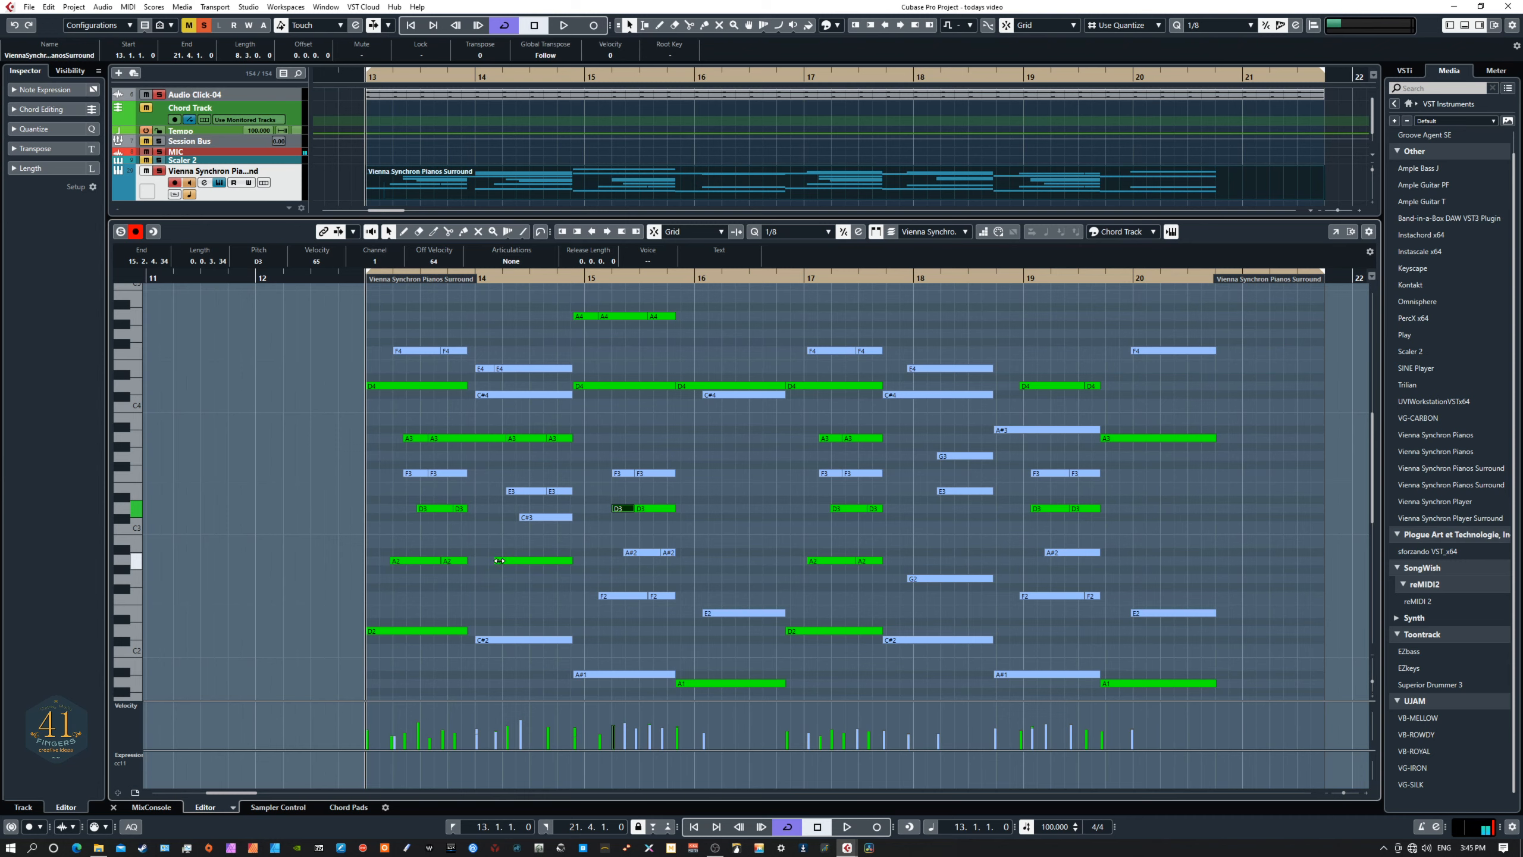
pyautogui.moveTo(500, 561); pyautogui.dragTo(490, 561)
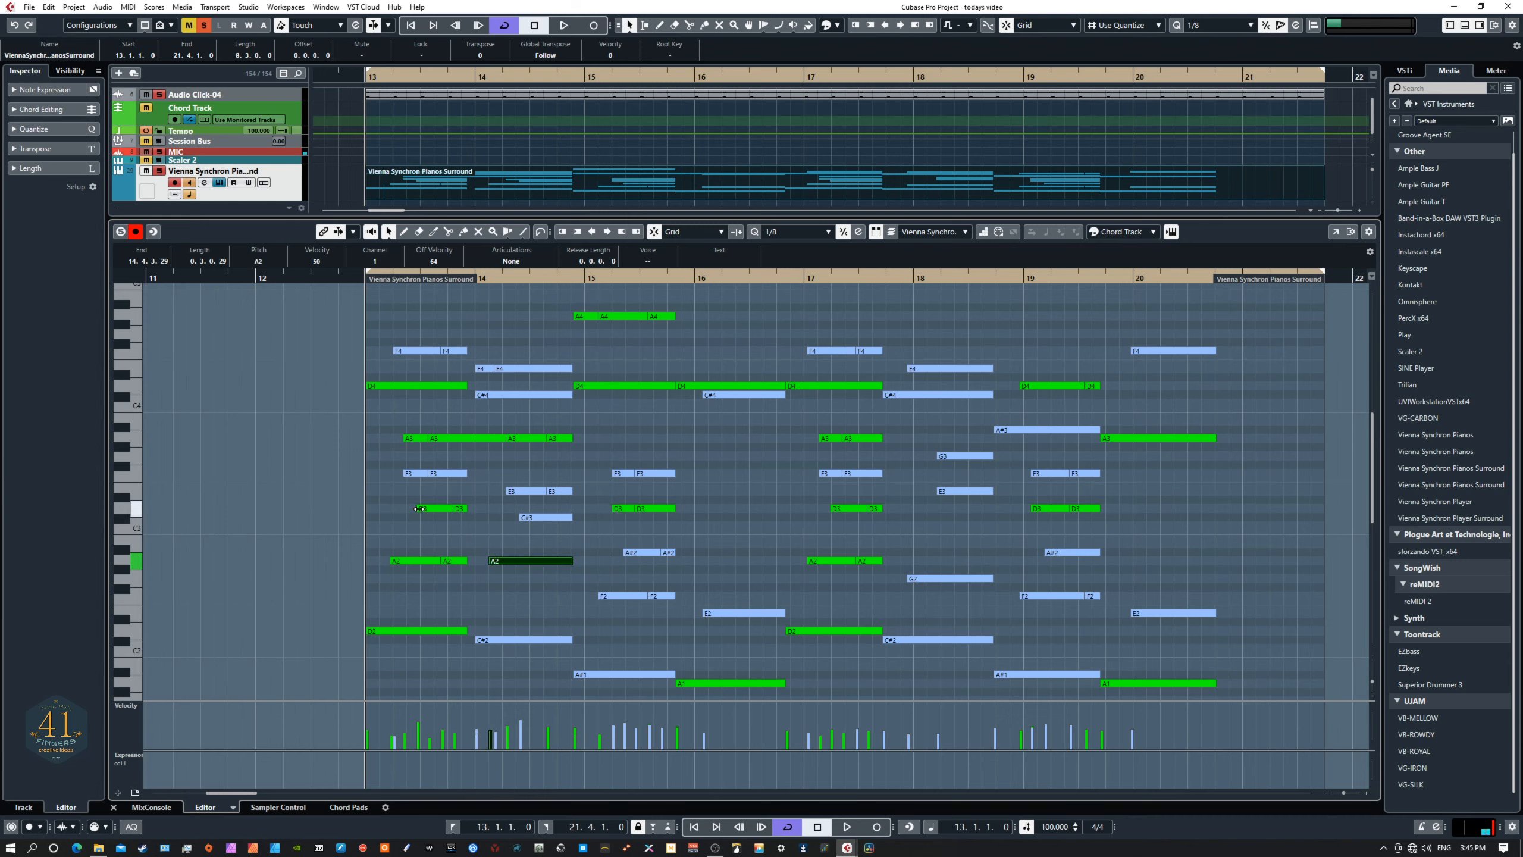
# Step: In bar 13, start the first D3, F3, A3 and A2 notes slightly later and the second A2 note slightly earlier
pyautogui.moveTo(420, 509); pyautogui.dragTo(407, 438)
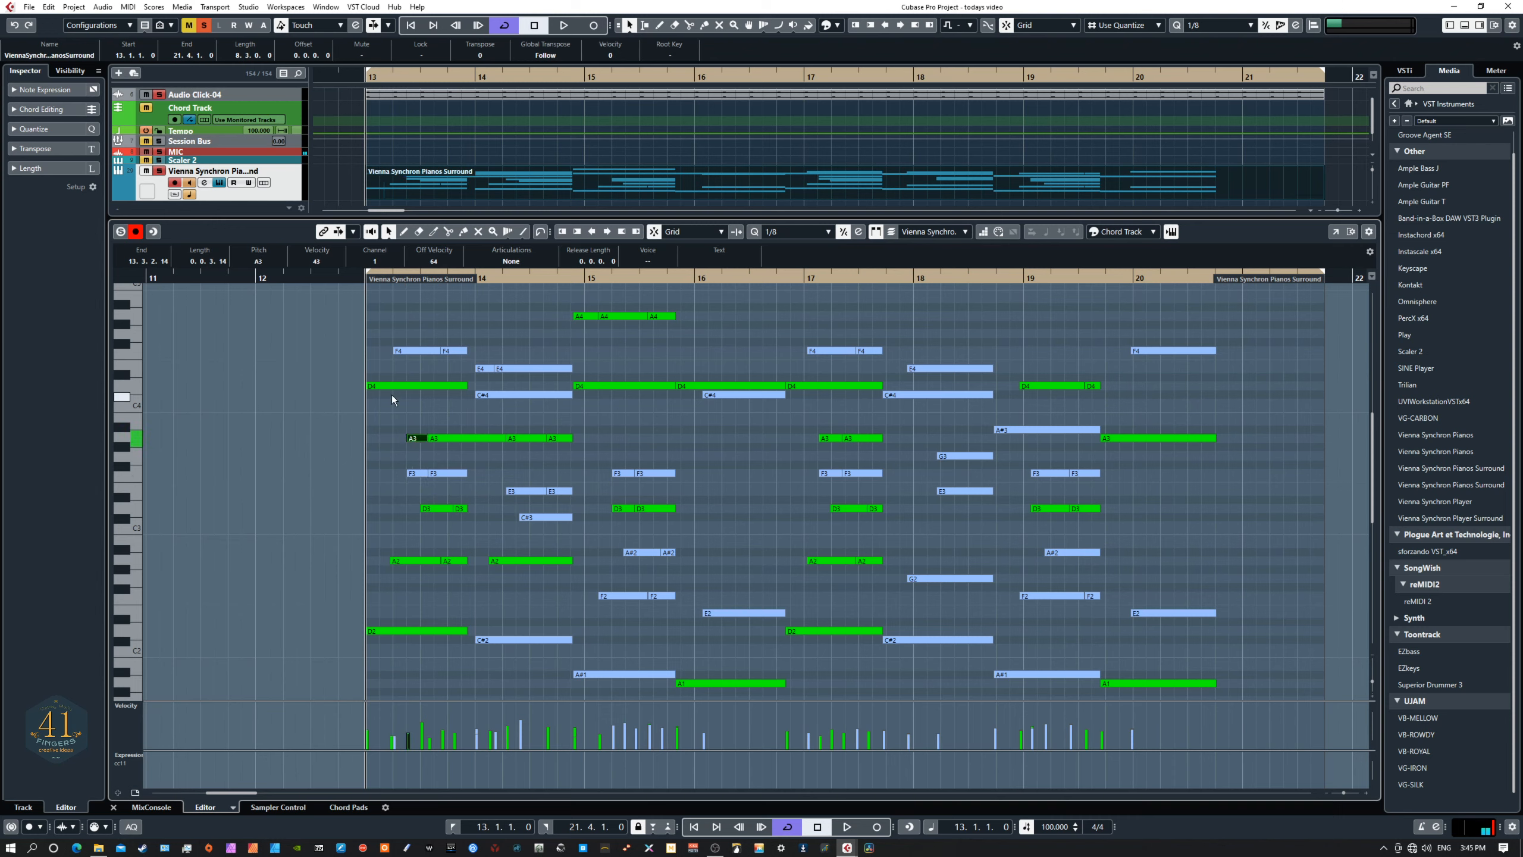
pyautogui.click(391, 559)
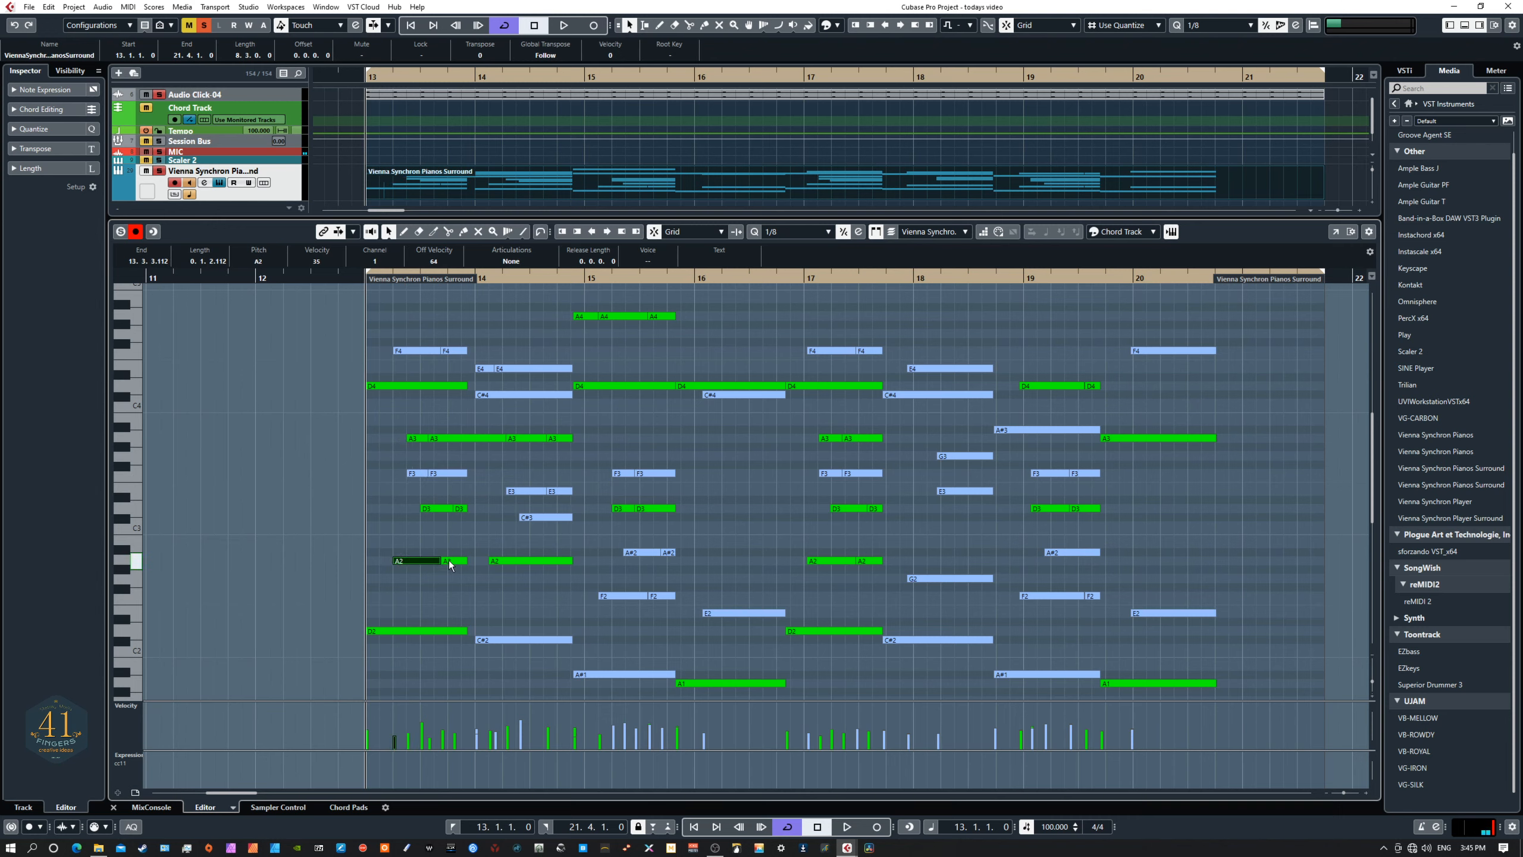
pyautogui.moveTo(442, 560); pyautogui.dragTo(439, 560)
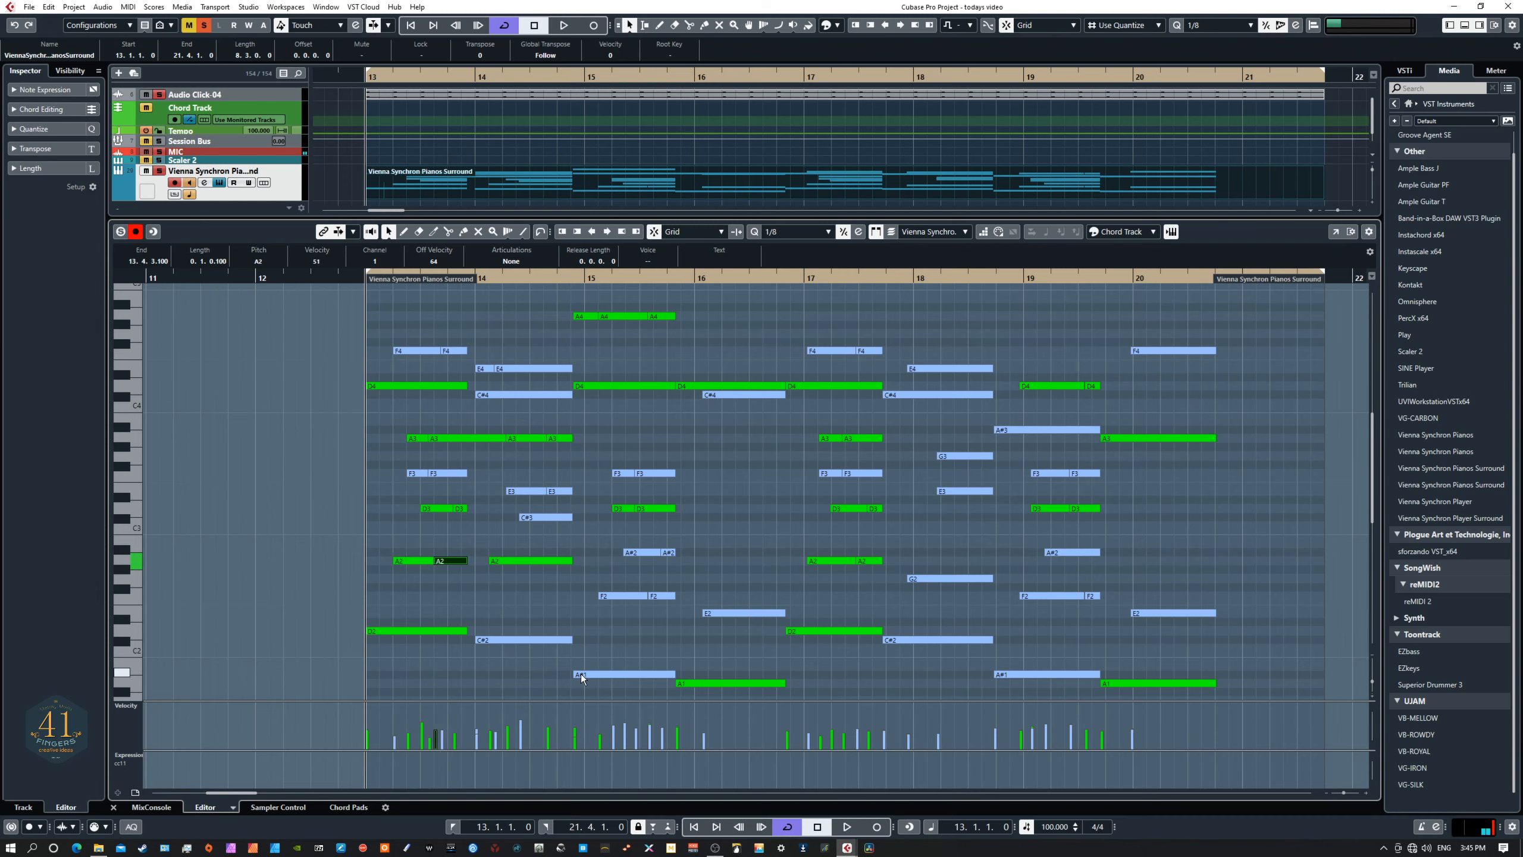
# Step: Extend the start of the A#1 note at bar 15 slightly earlier and trim the first A#2 note's start slightly later
pyautogui.moveTo(574, 674); pyautogui.dragTo(571, 673)
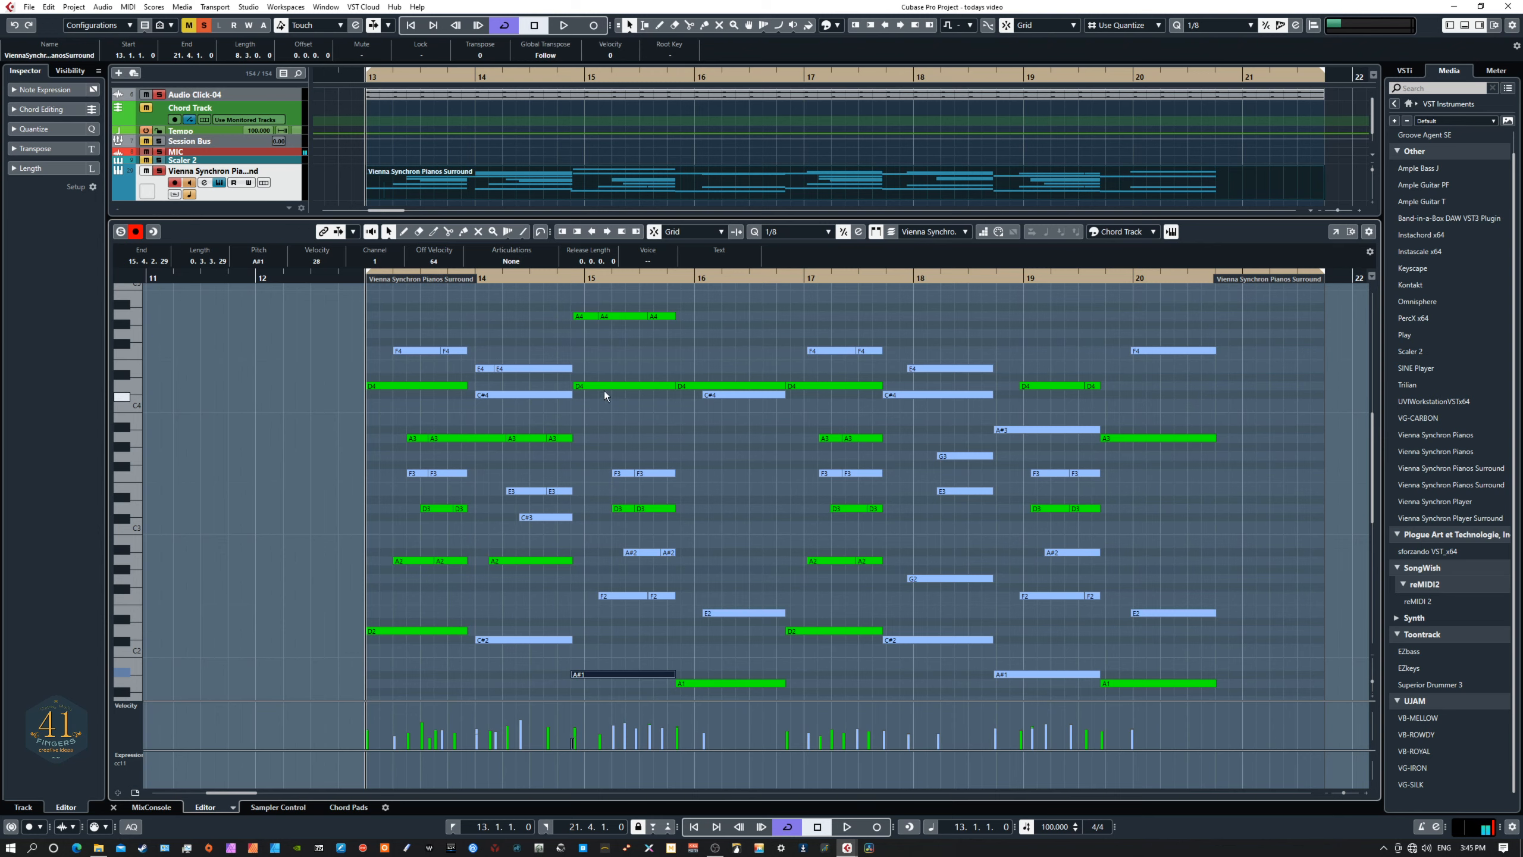
pyautogui.moveTo(624, 552); pyautogui.dragTo(628, 553)
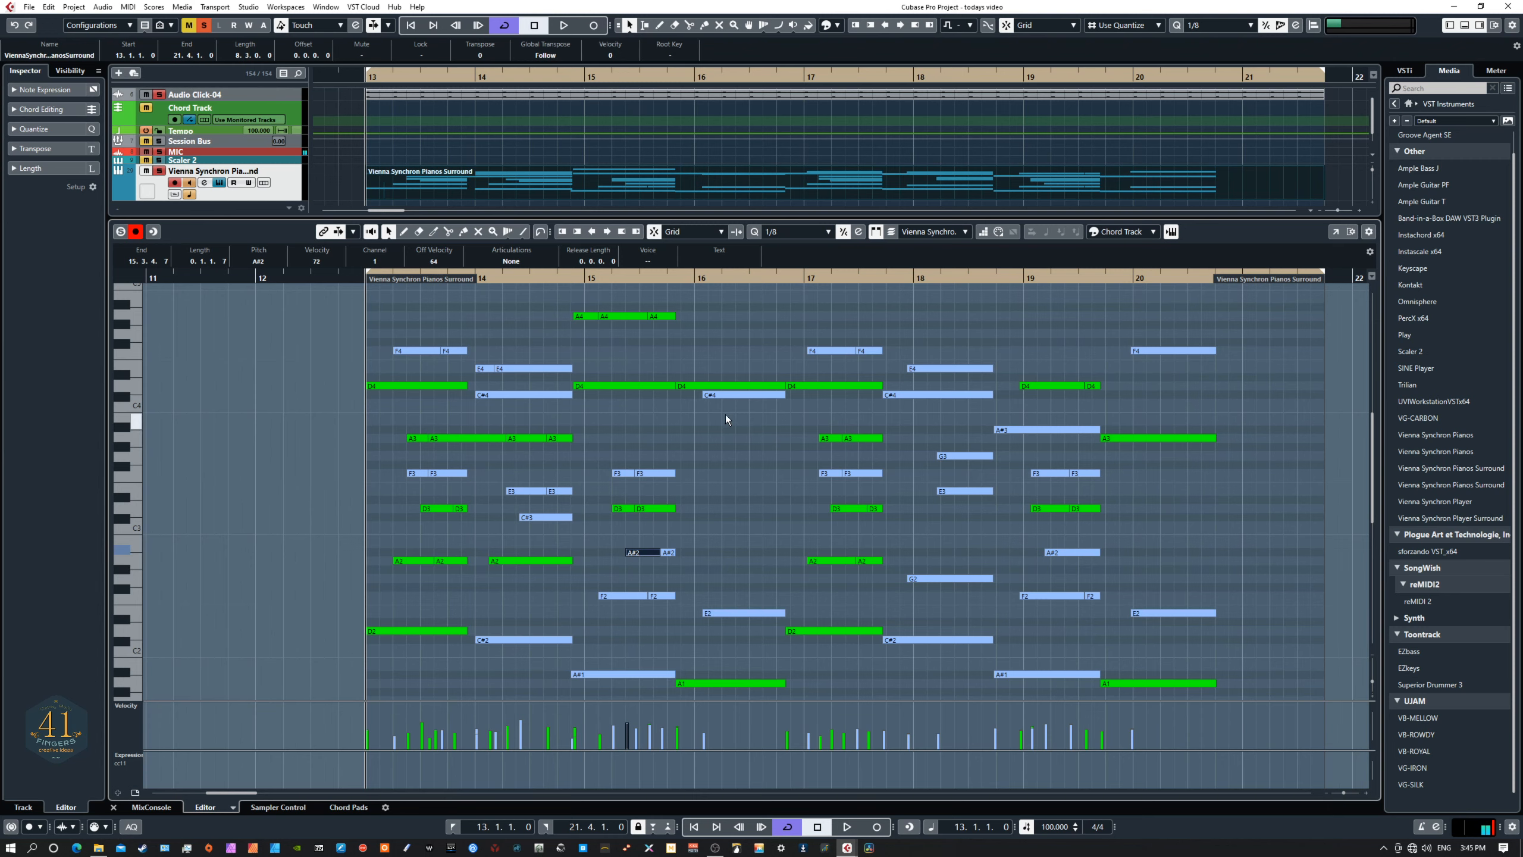
# Step: Turn off solo on the Audio Click-04 track and play the adjusted piano passage from bar 13 without the click
pyautogui.press('space')
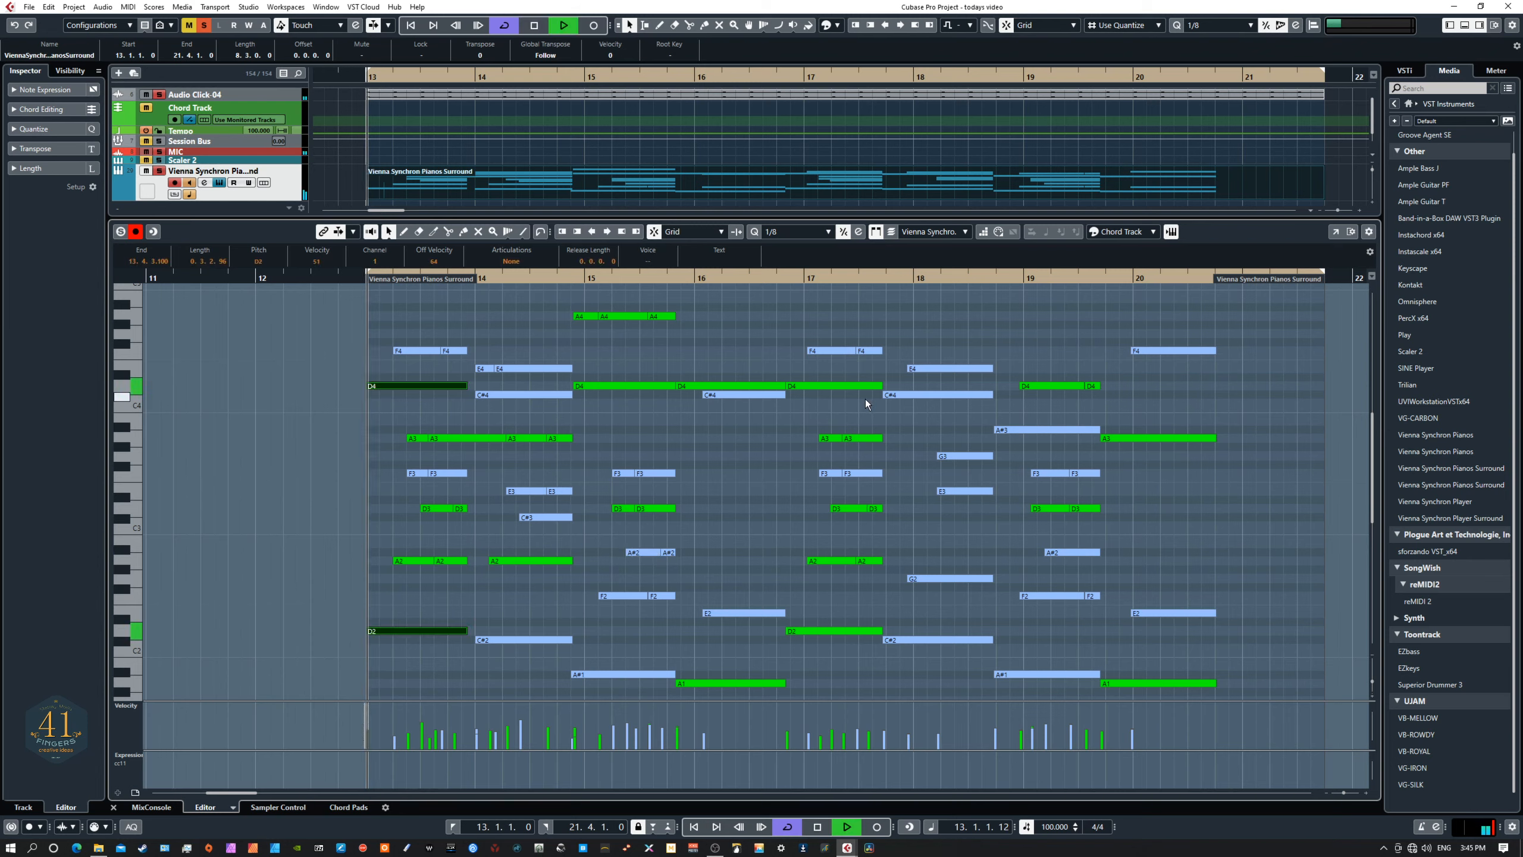
pyautogui.press('space')
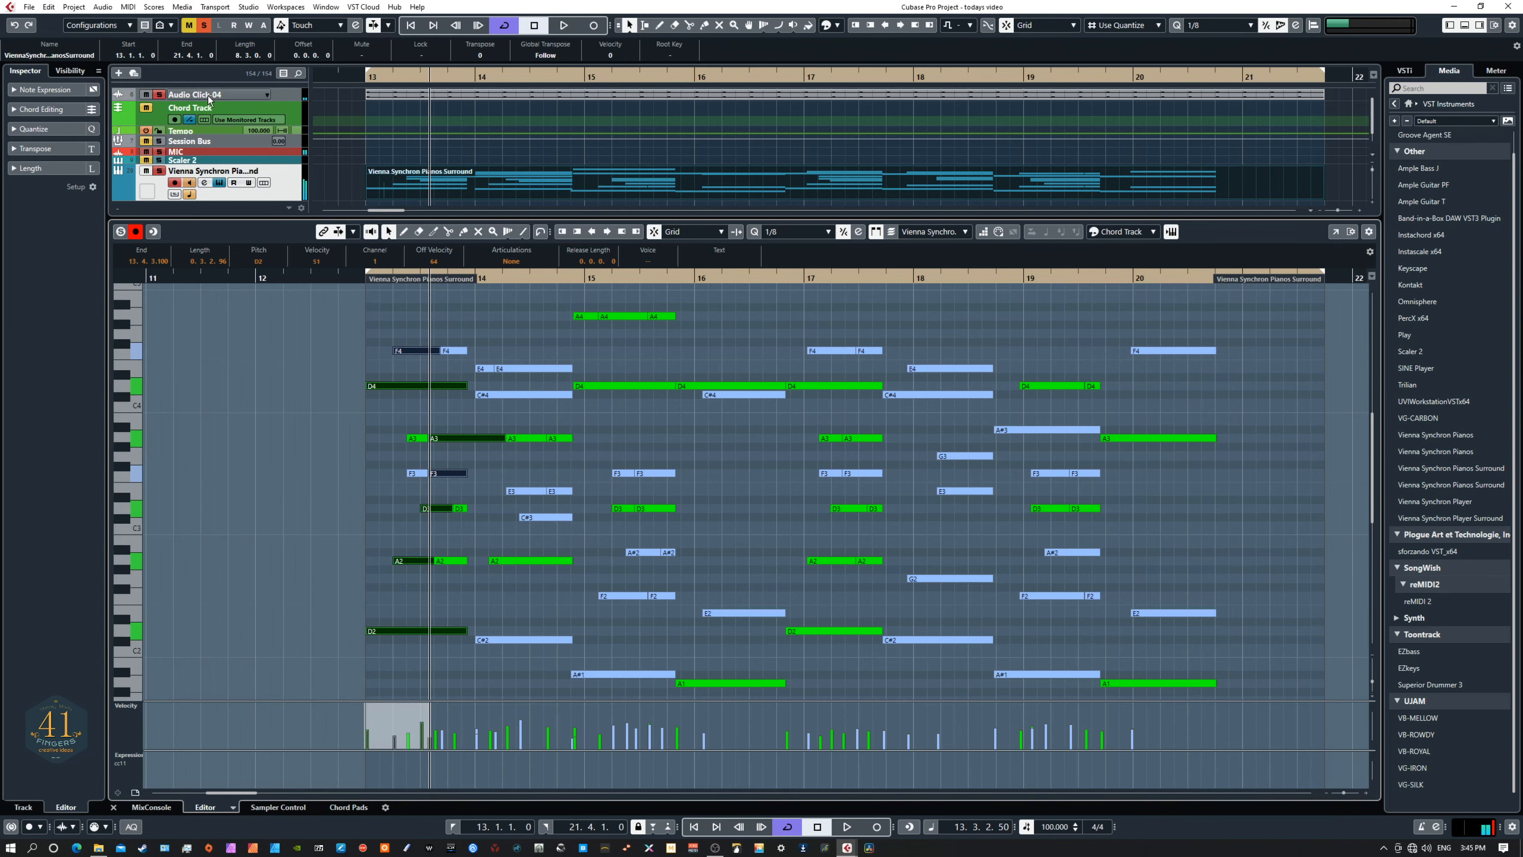
pyautogui.click(160, 95)
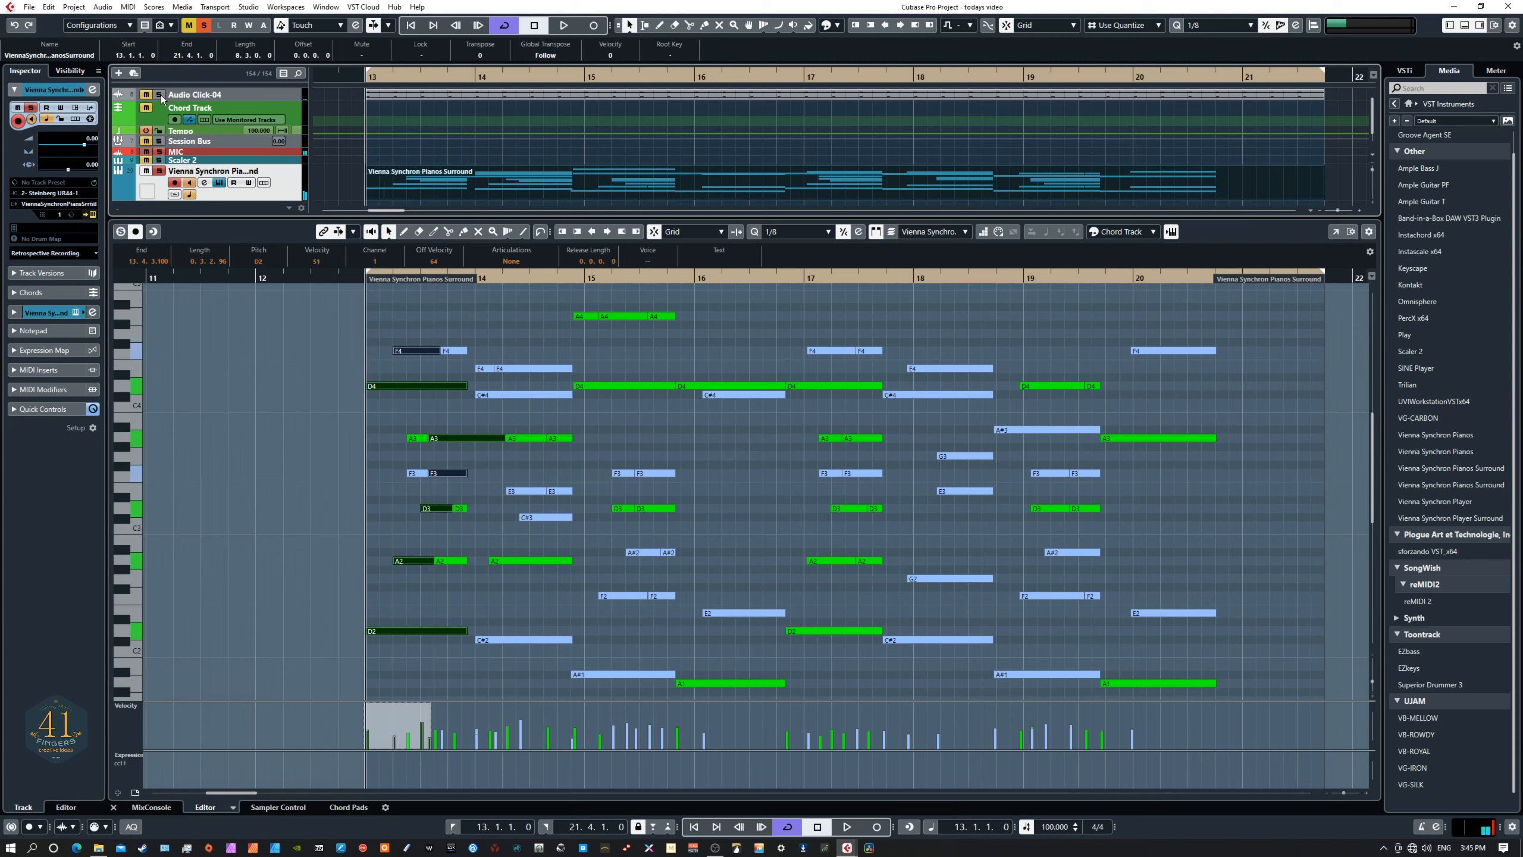
pyautogui.press('space')
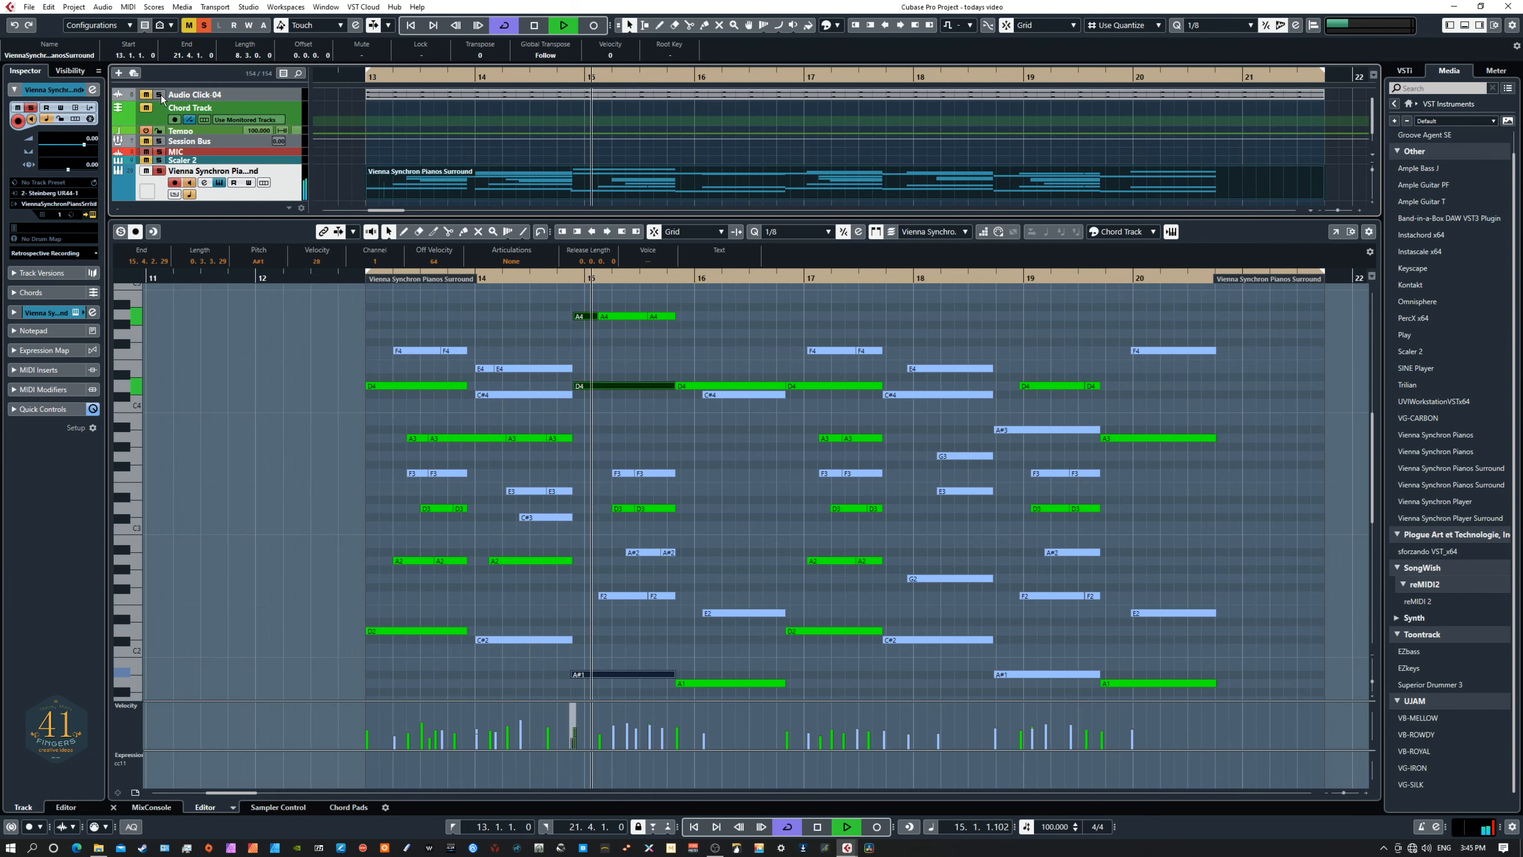
pyautogui.press('space')
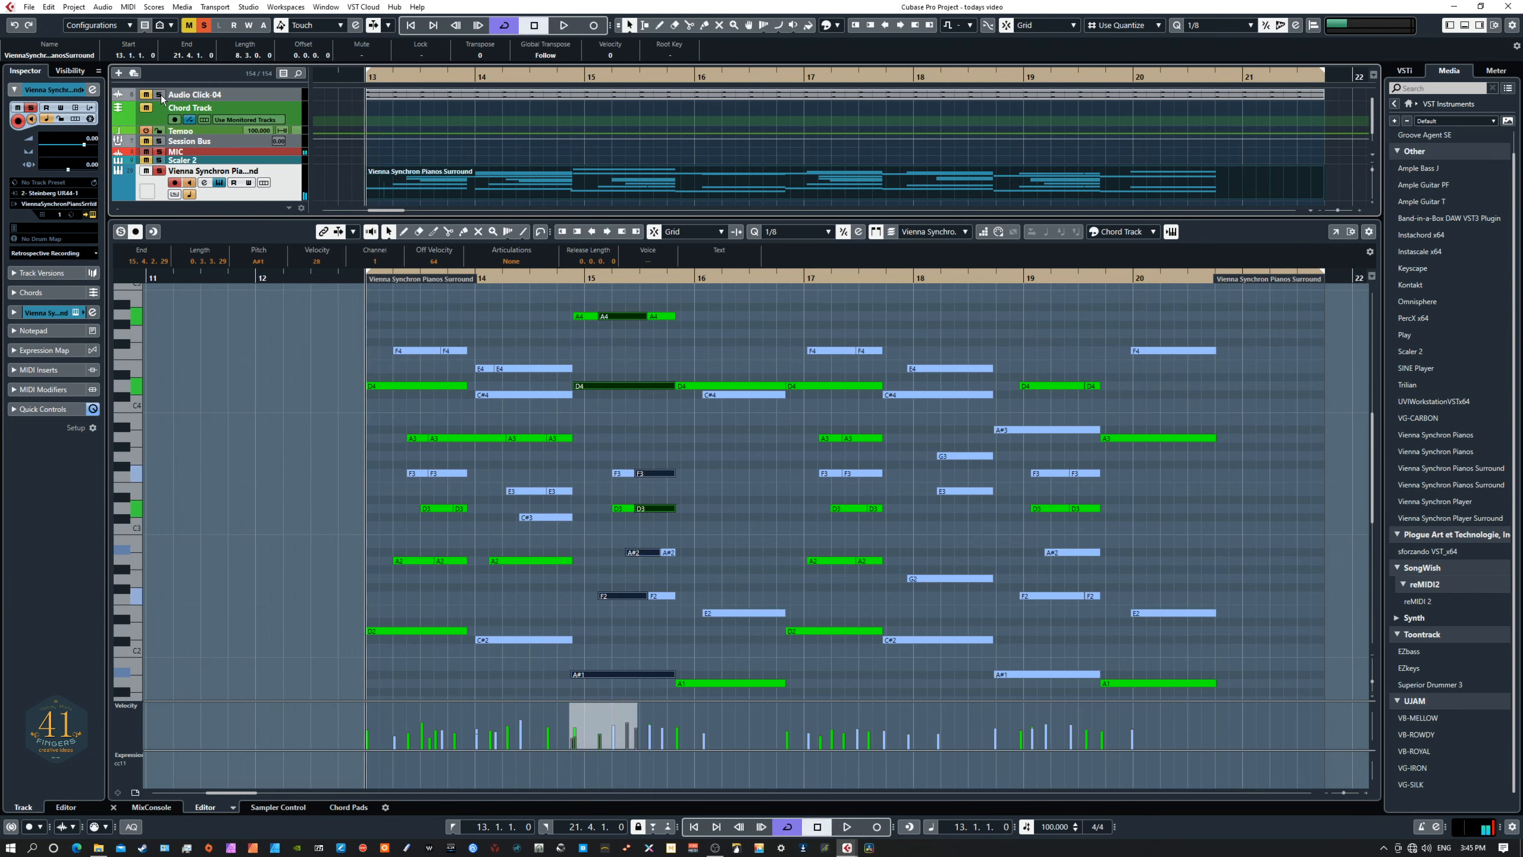
pyautogui.press('space')
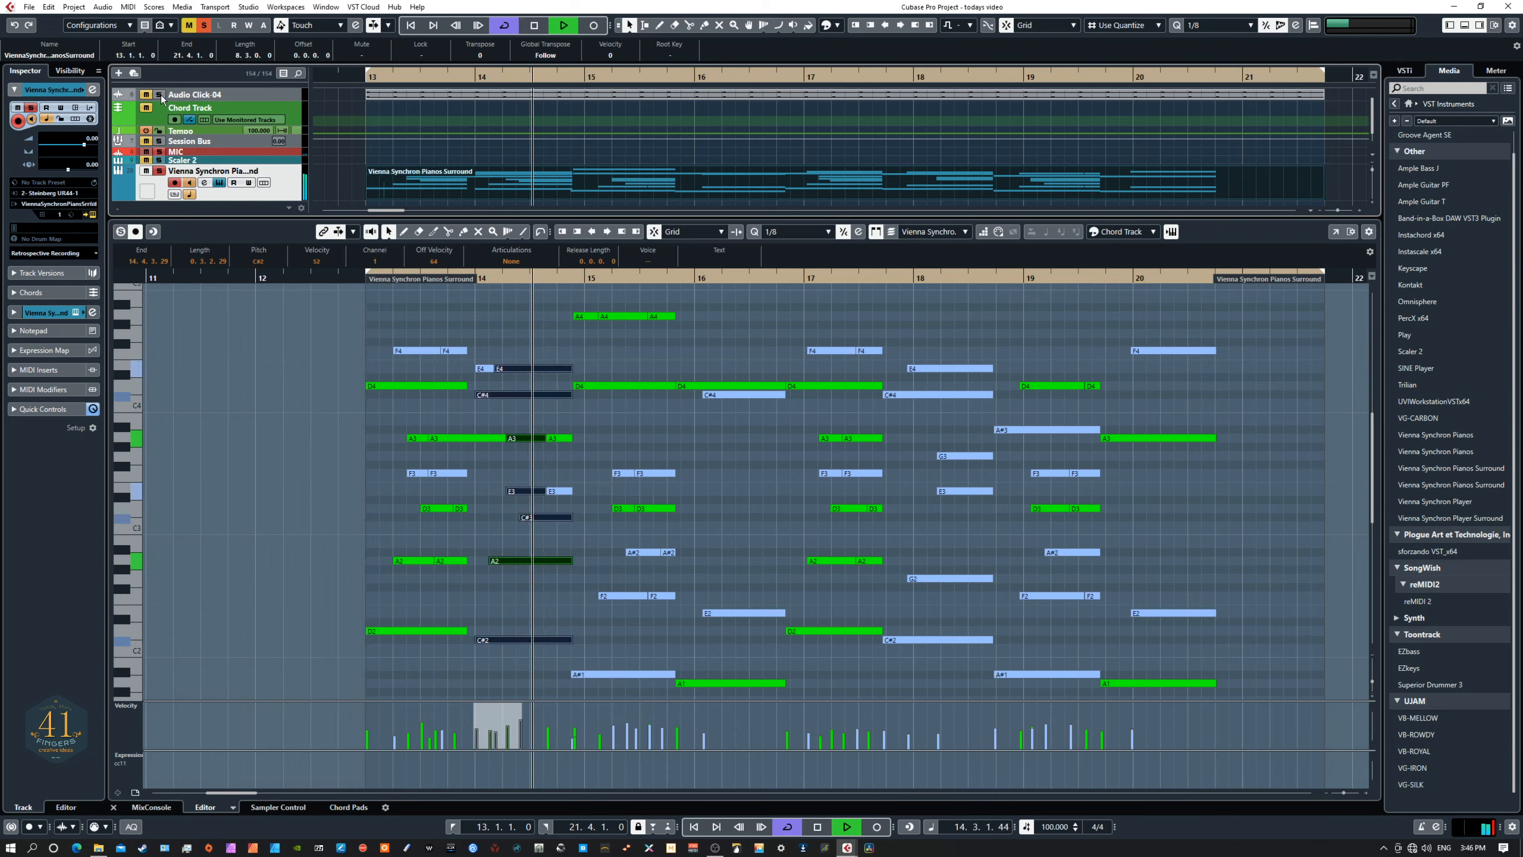
pyautogui.press('space')
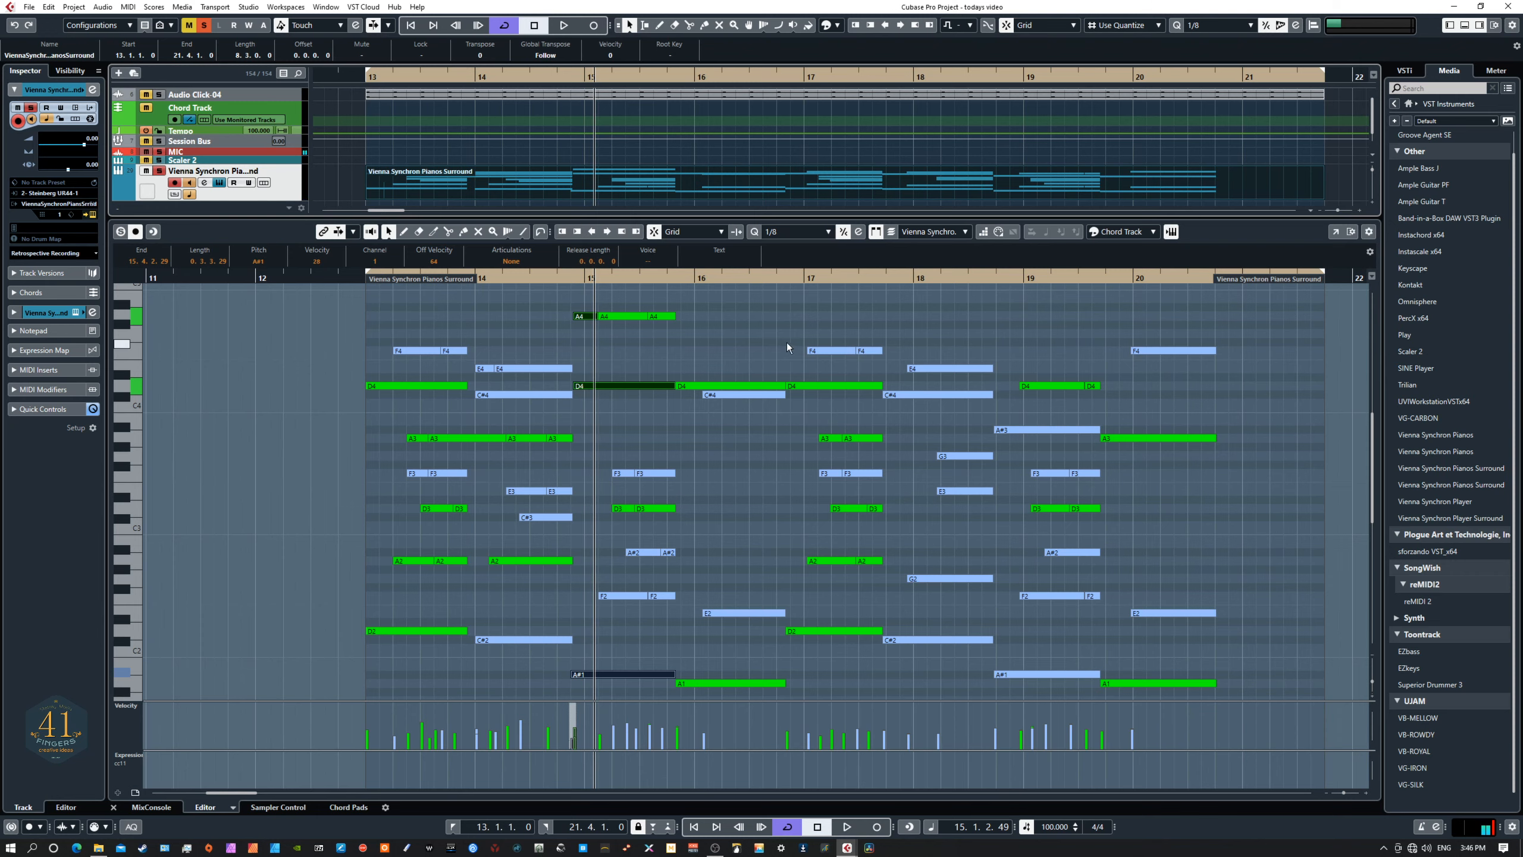
# Step: Extend the start of the first E3 note in bar 14 slightly earlier
pyautogui.moveTo(507, 491); pyautogui.dragTo(503, 491)
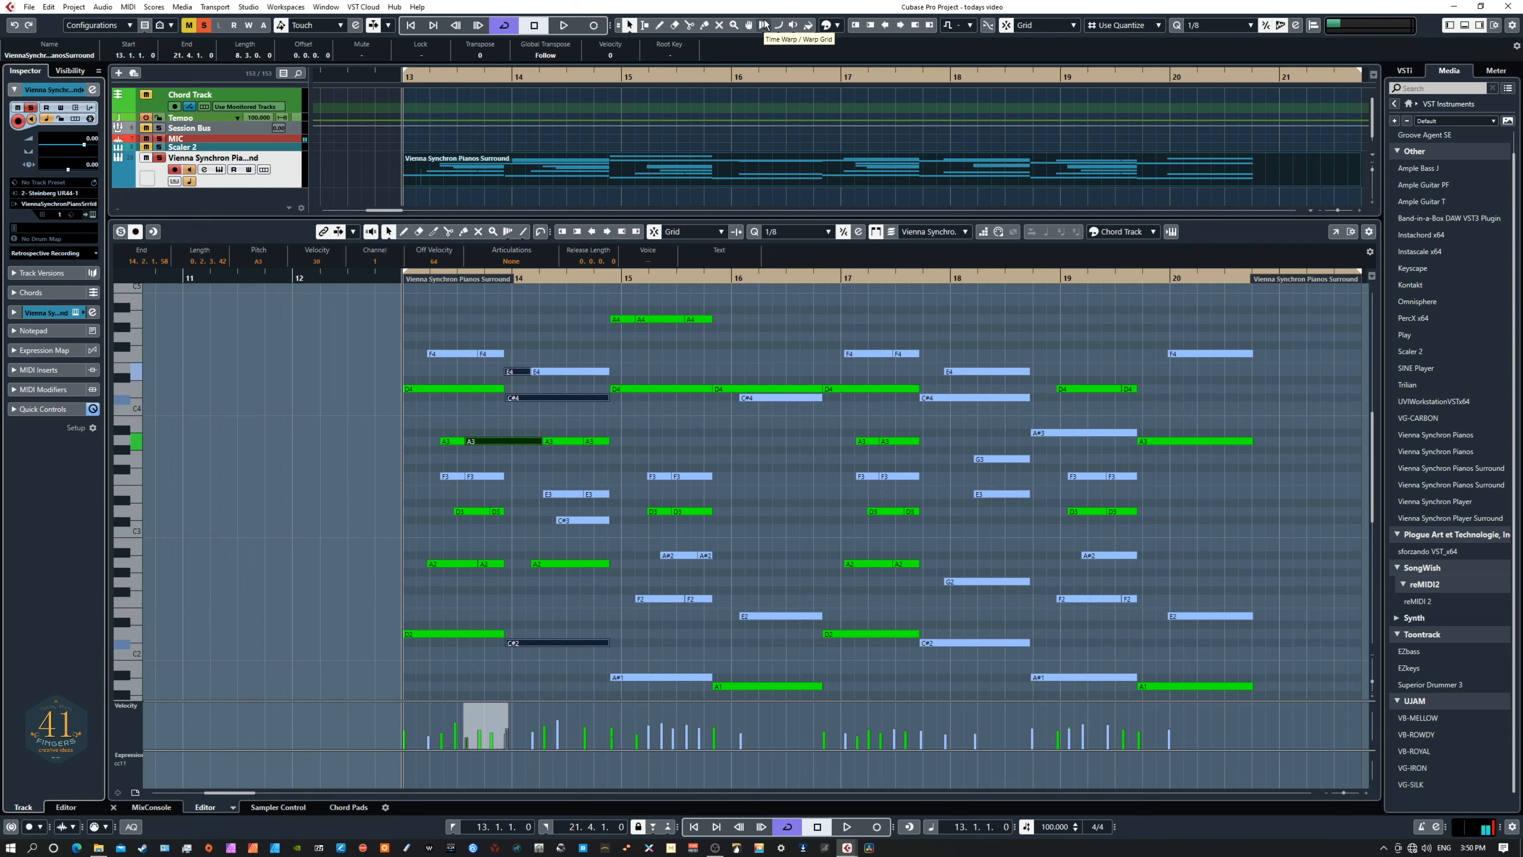
# Step: Enlarge the project area above the key editor and heighten the Vienna Synchron piano track to display its notes from bar 13
pyautogui.moveTo(301, 221); pyautogui.dragTo(317, 487)
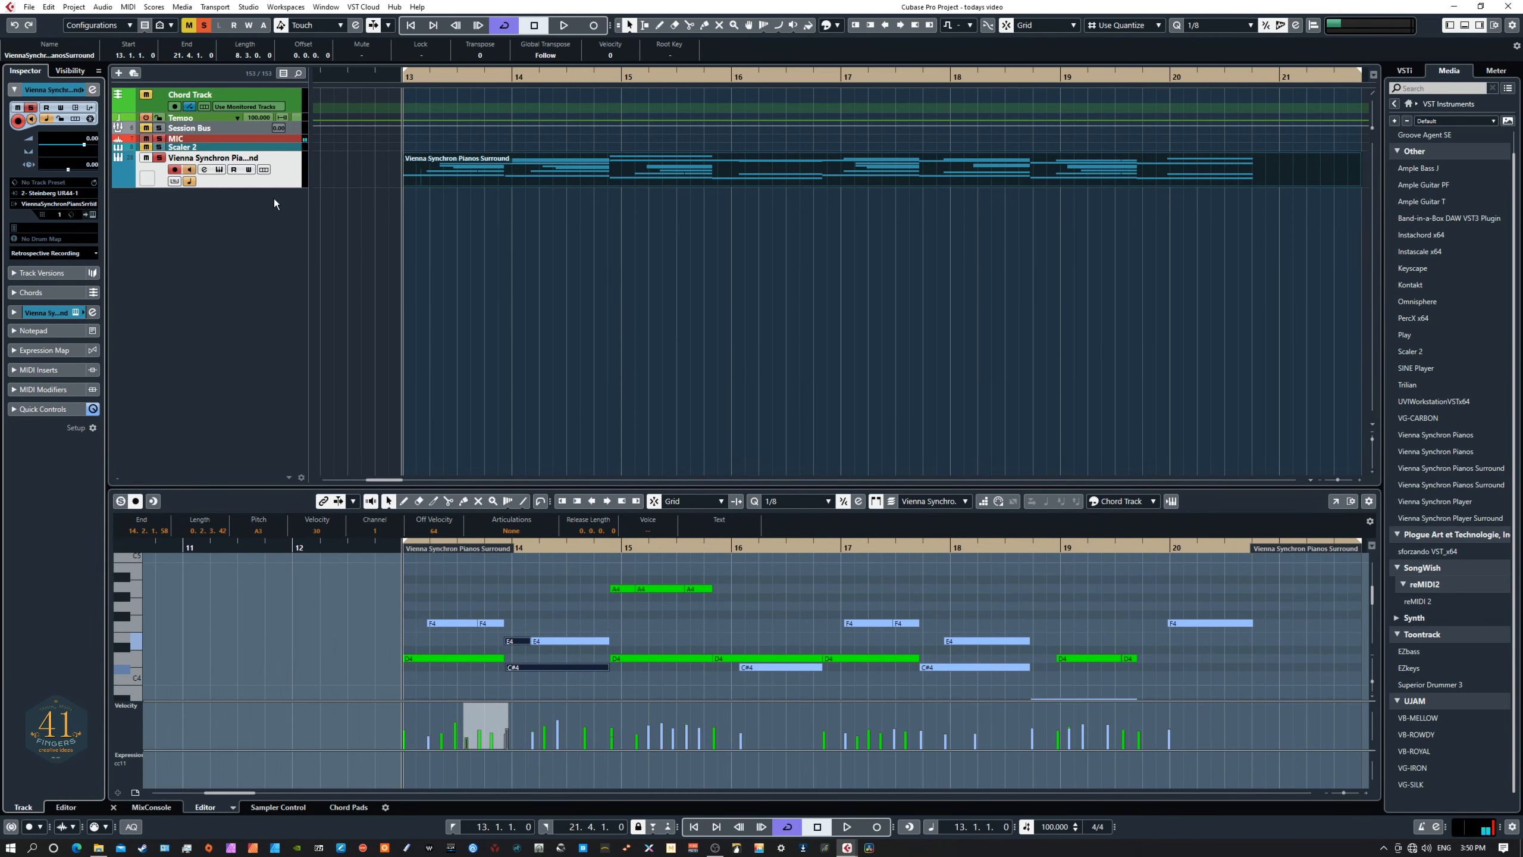
pyautogui.moveTo(285, 188); pyautogui.dragTo(291, 349)
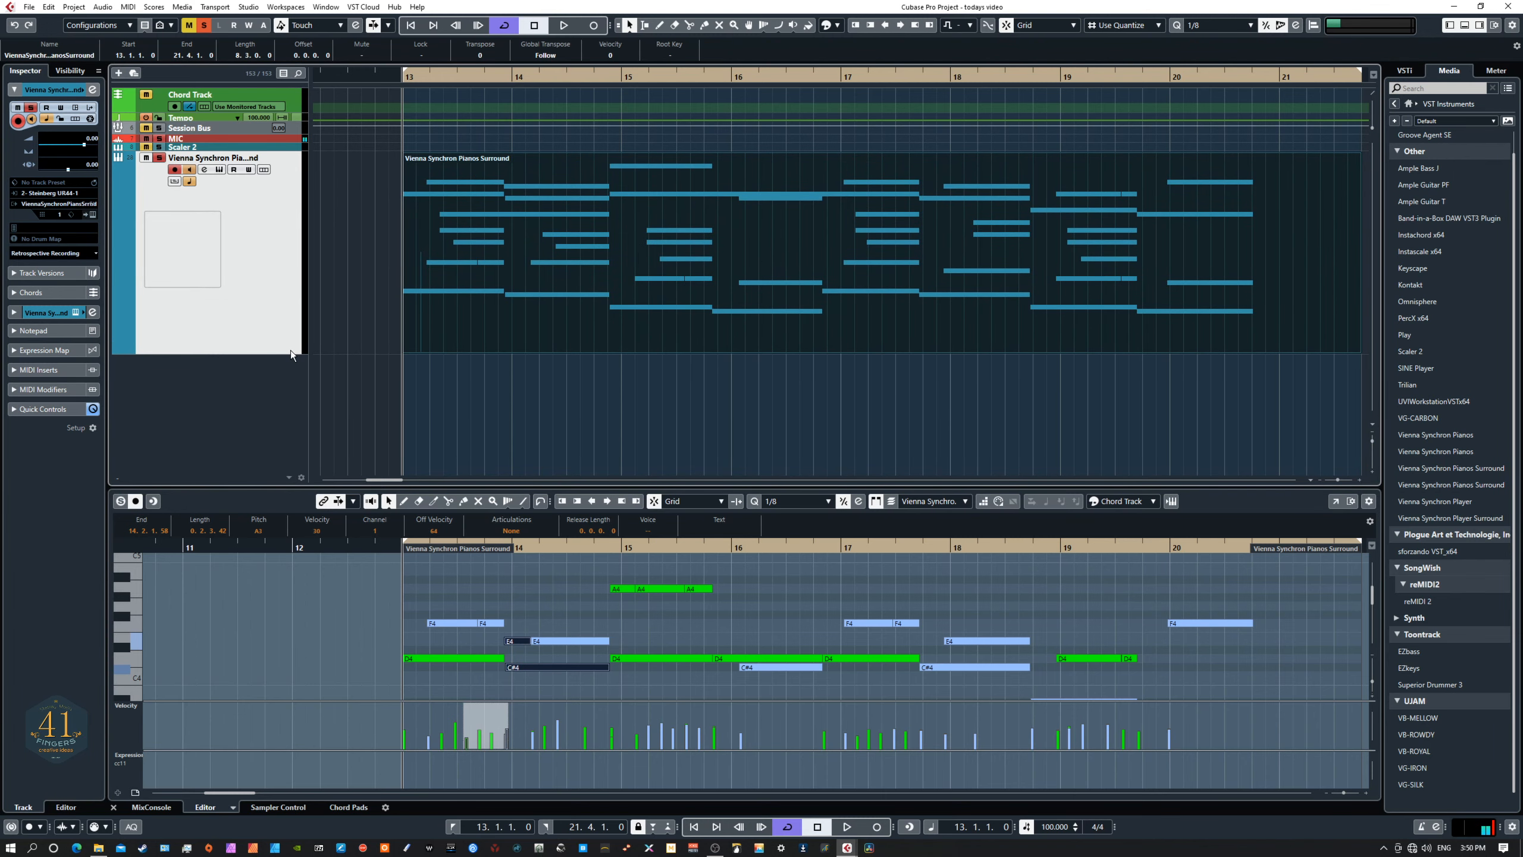
pyautogui.hscroll(-5, 290, 350)
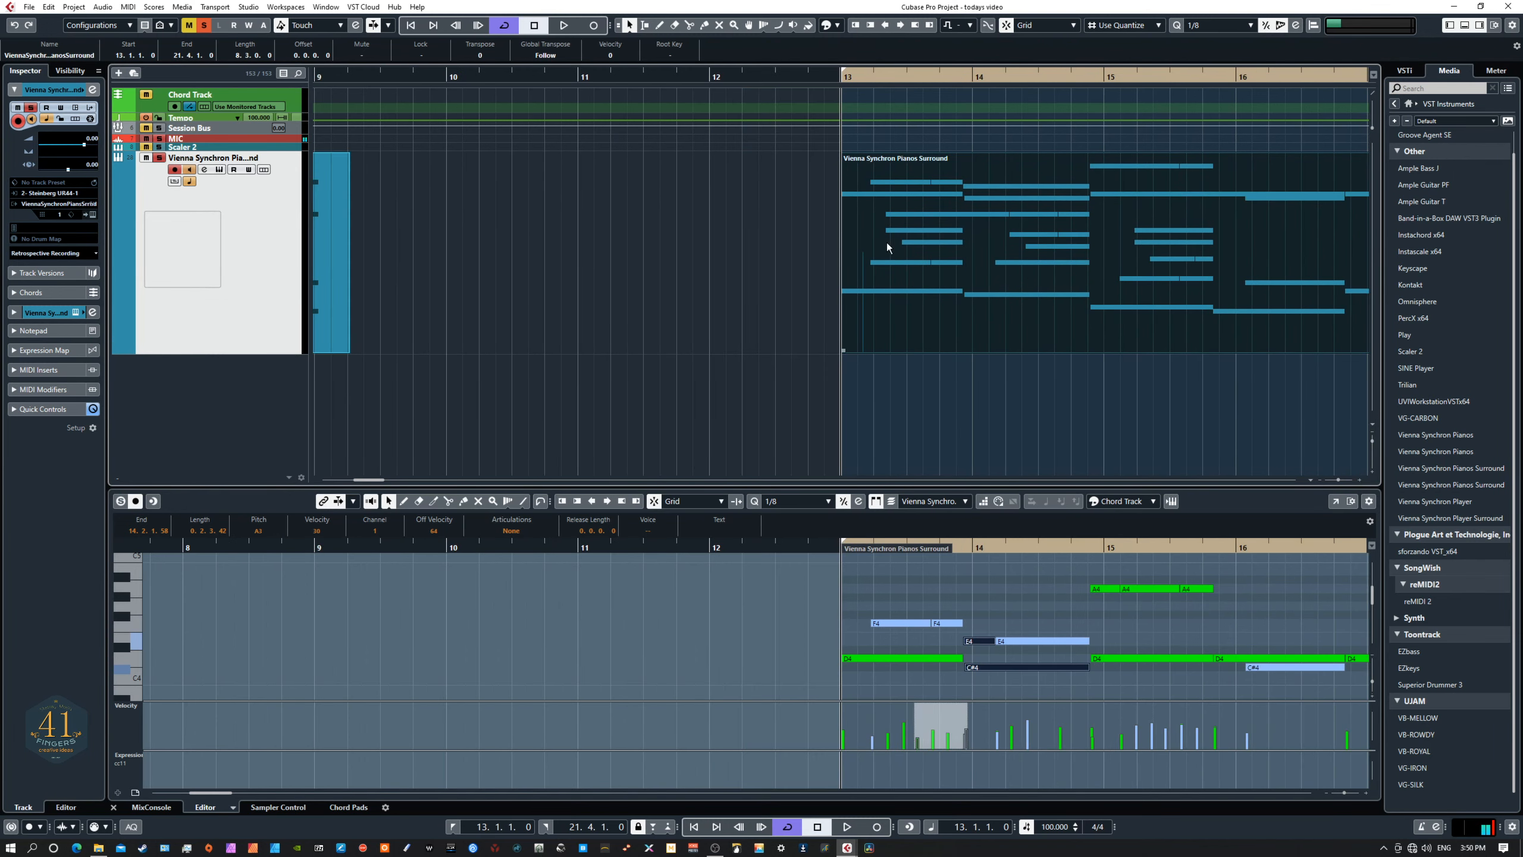
pyautogui.hscroll(6, 847, 247)
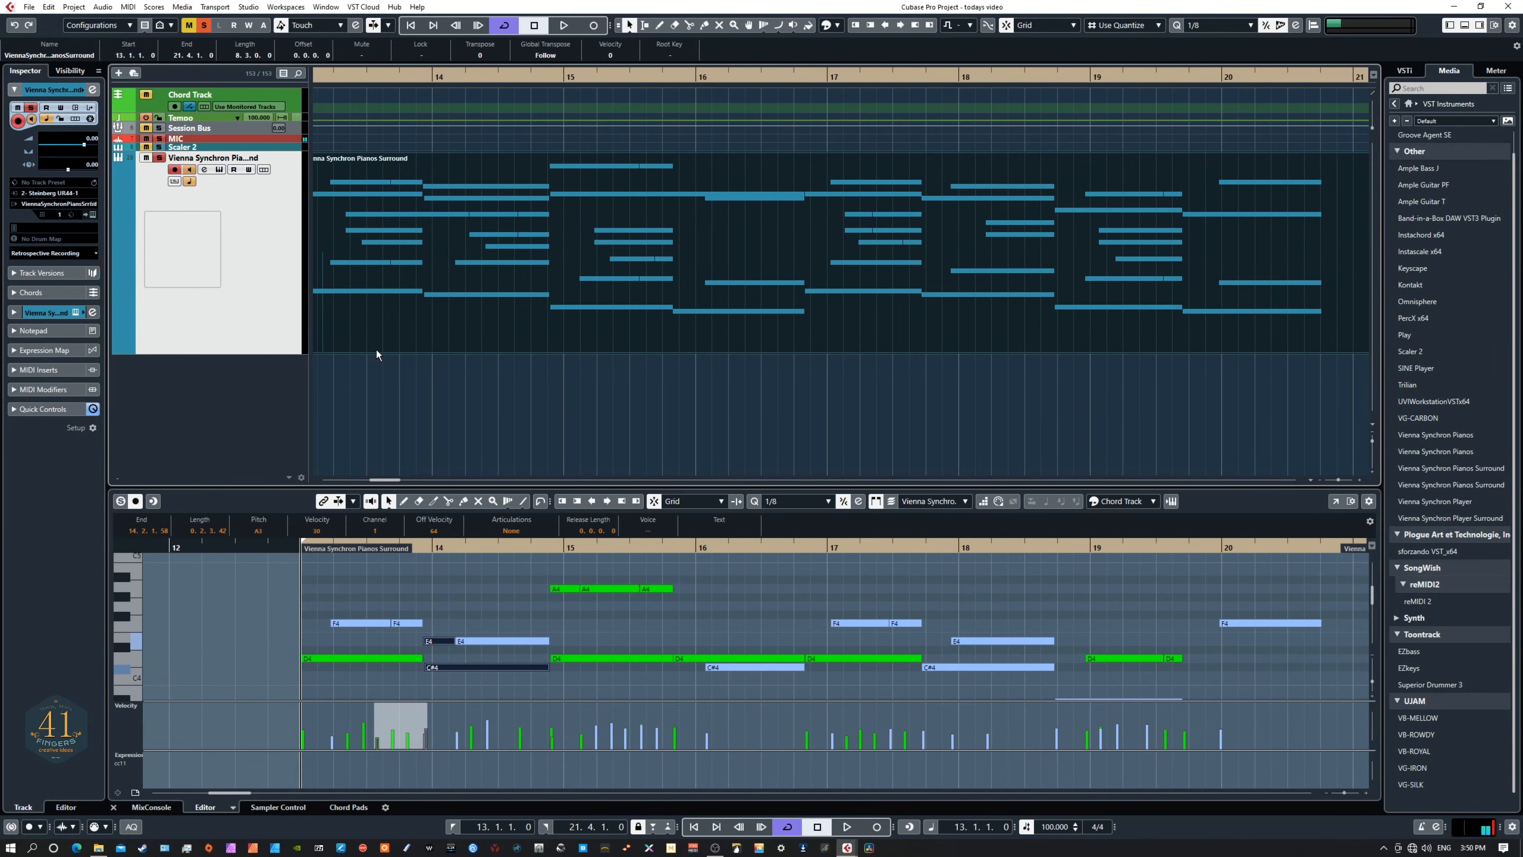
pyautogui.hscroll(-1, 379, 354)
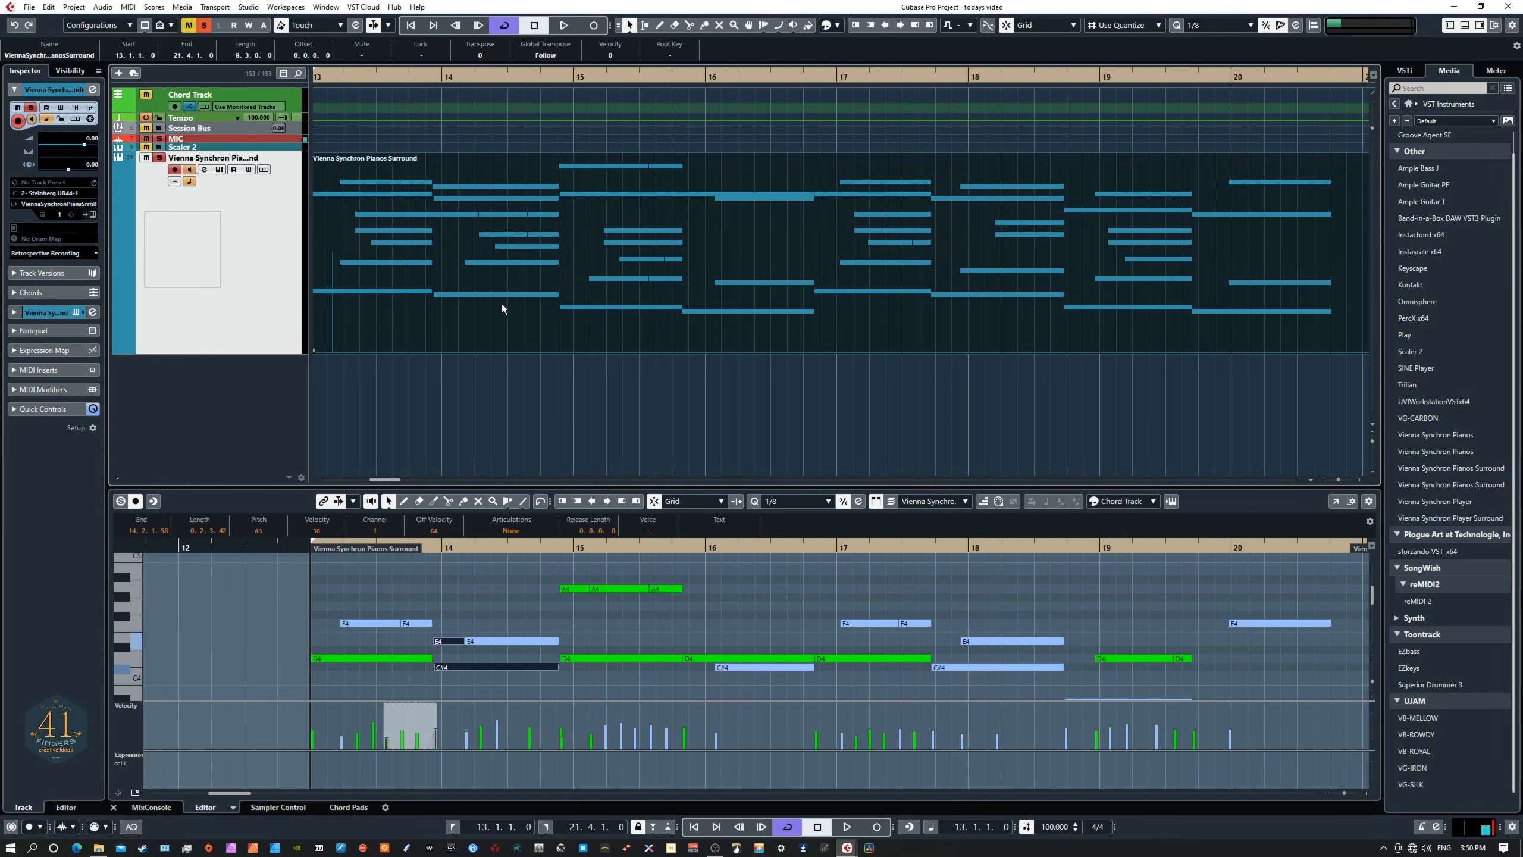
pyautogui.scroll(-1, 545, 283)
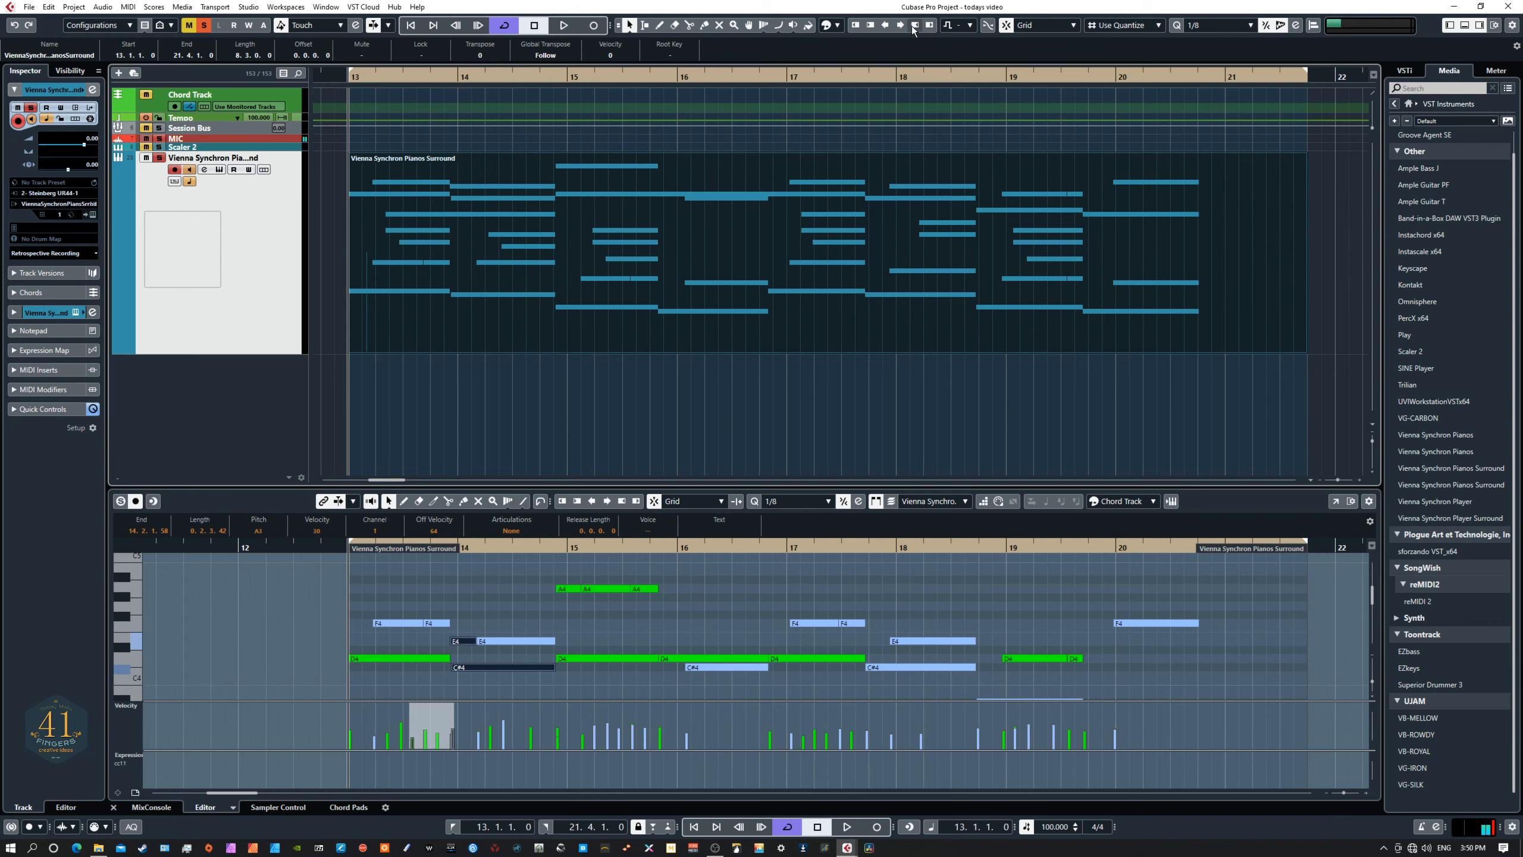
# Step: With the Time Warp tool, align the start of bar 13 and the grid lines around its second beat with the played piano notes
pyautogui.click(764, 27)
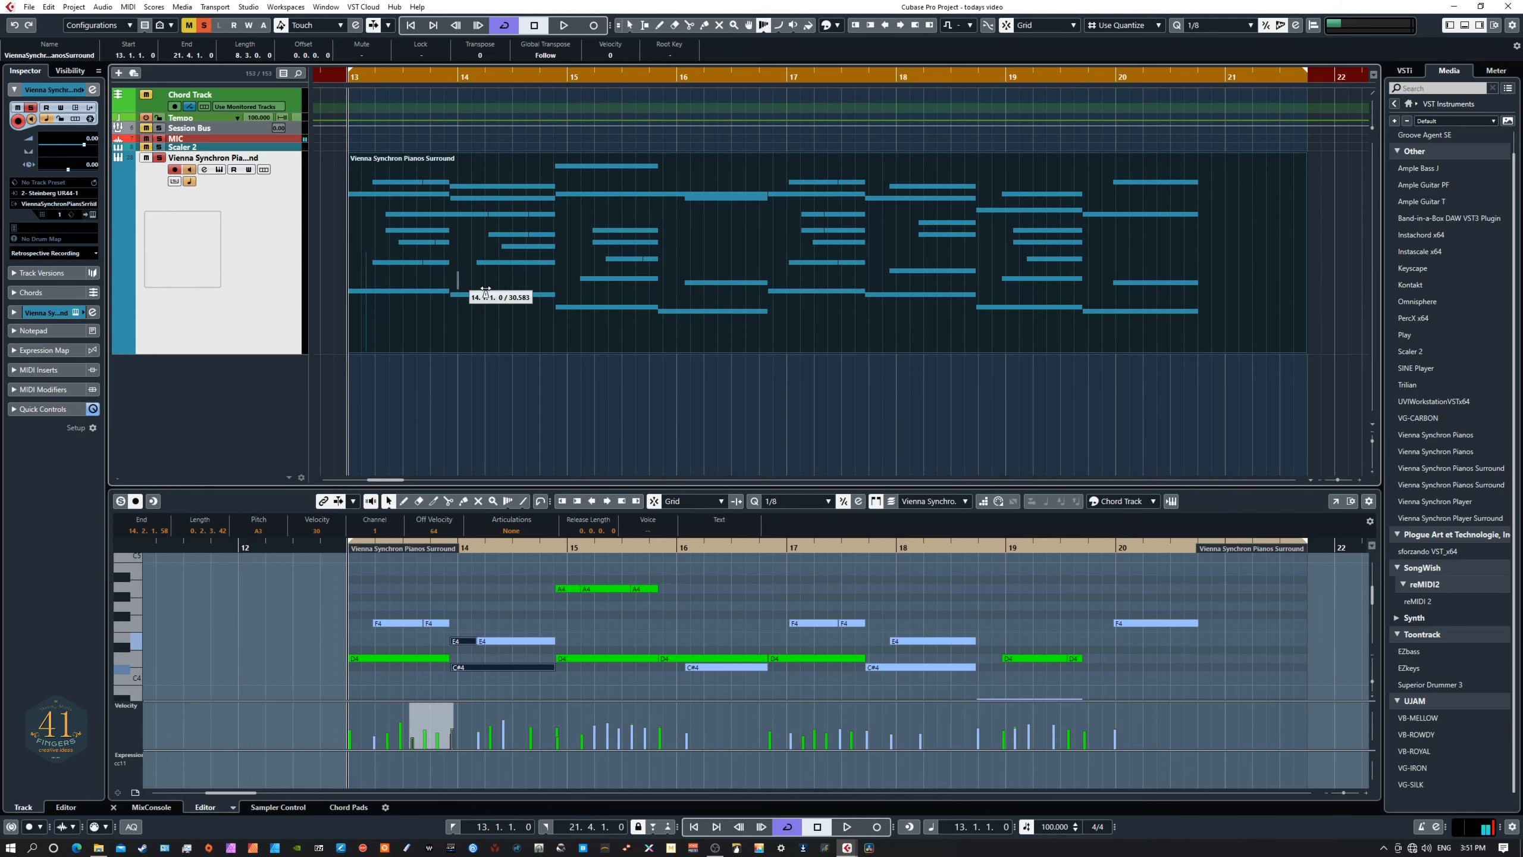
pyautogui.press('h')
pyautogui.press('h')
pyautogui.press('h')
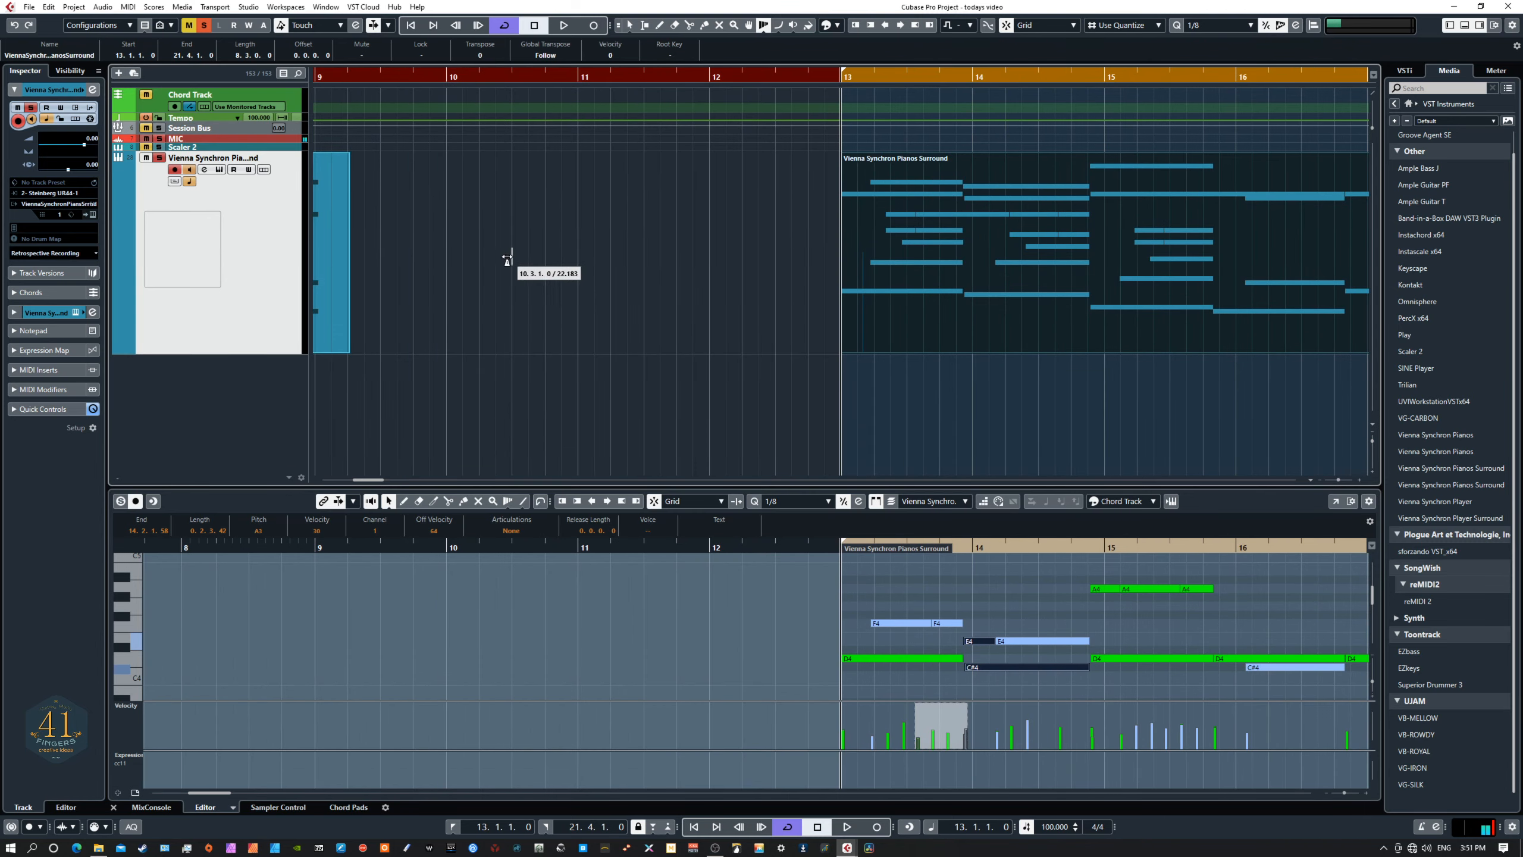
pyautogui.moveTo(930, 242); pyautogui.dragTo(481, 300)
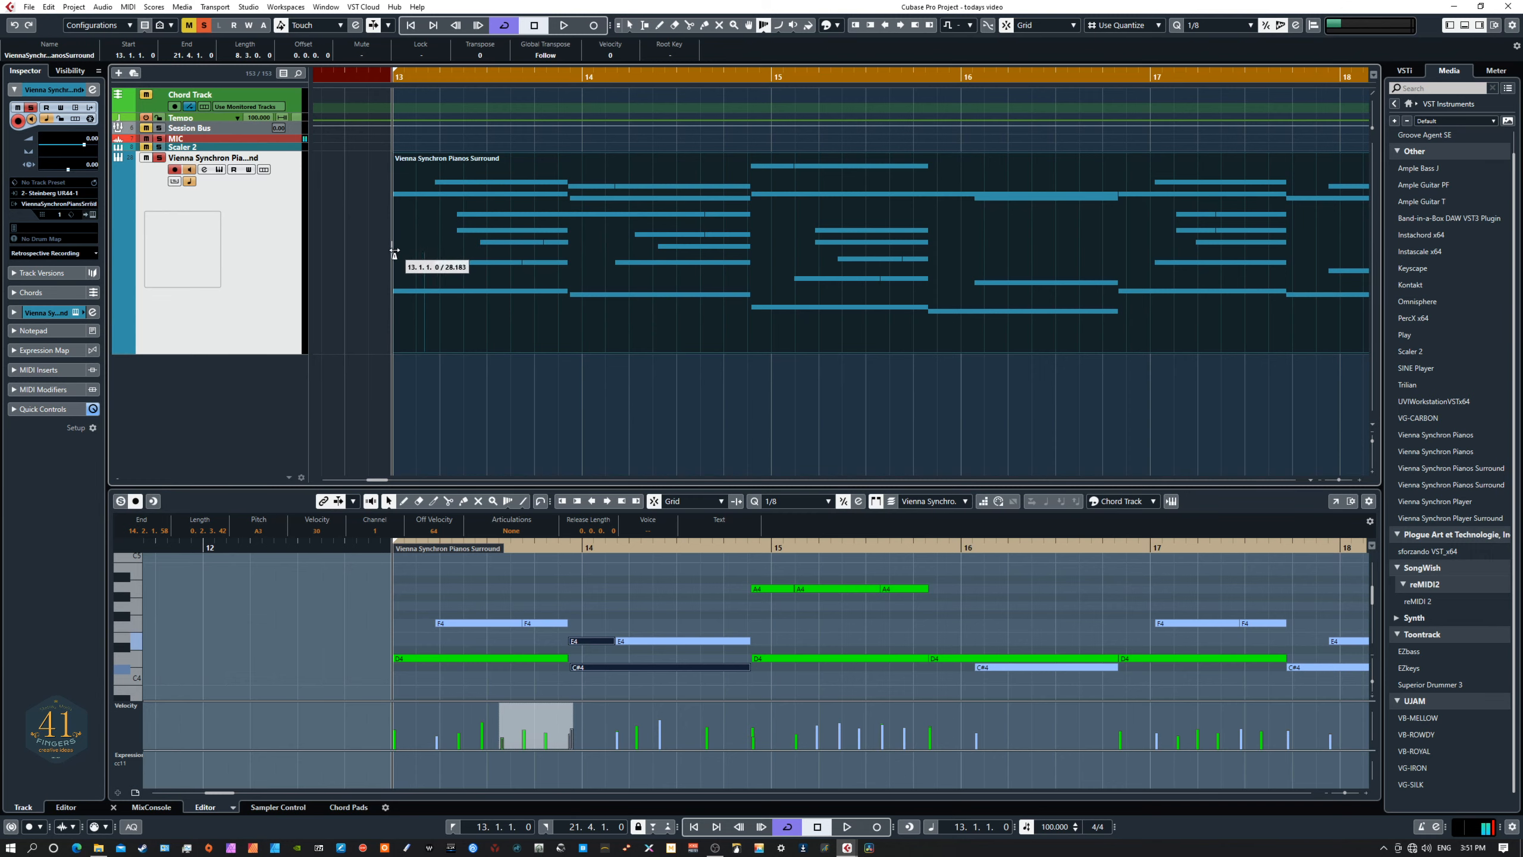
pyautogui.moveTo(441, 228)
pyautogui.mouseDown()
pyautogui.moveTo(460, 230)
pyautogui.moveTo(417, 229)
pyautogui.moveTo(452, 229)
pyautogui.moveTo(435, 225)
pyautogui.mouseUp()
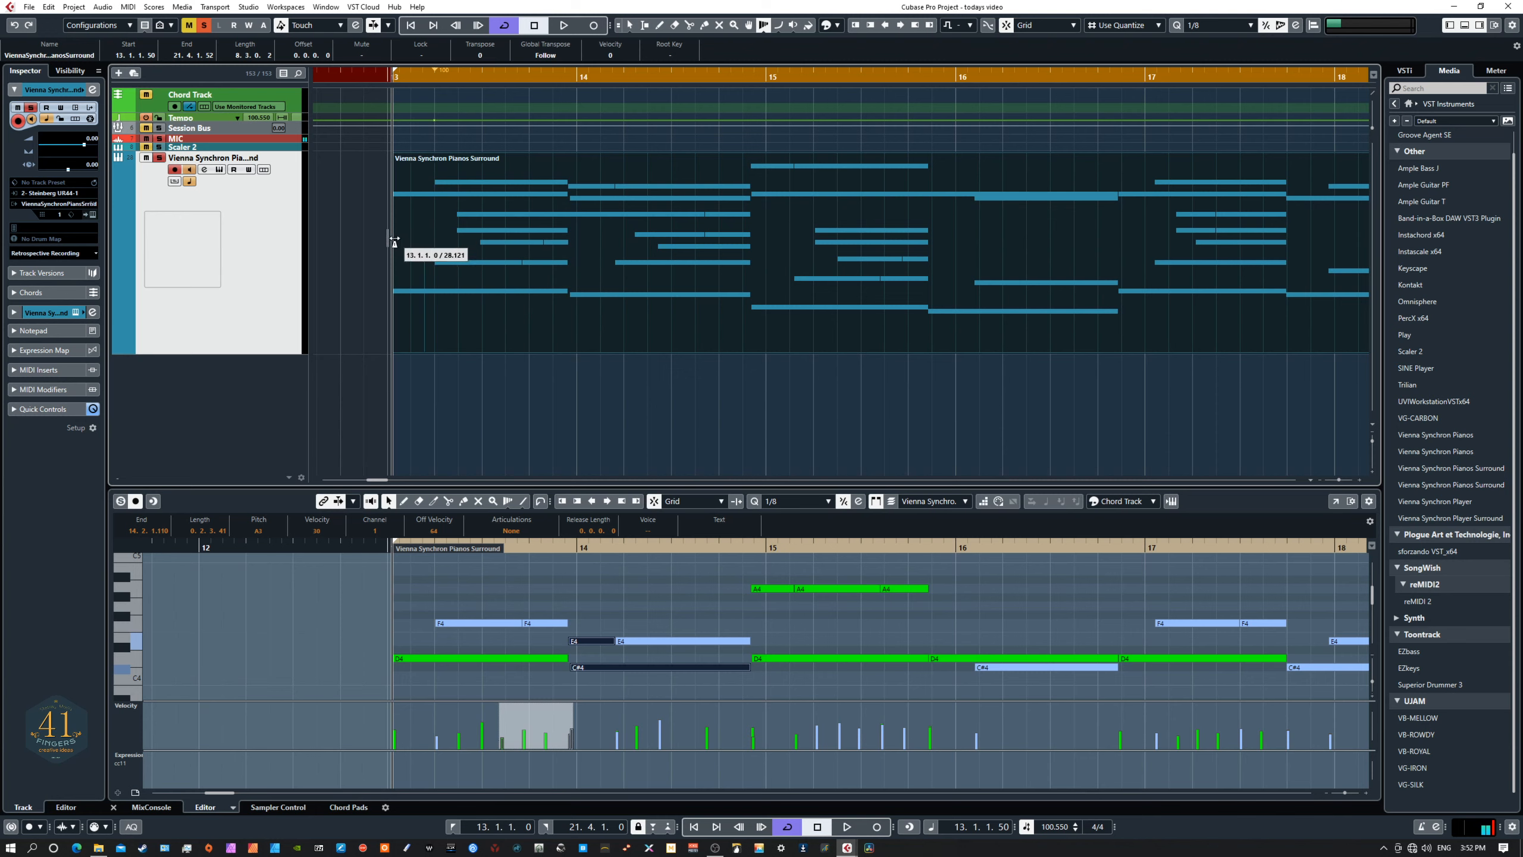
pyautogui.moveTo(390, 239); pyautogui.dragTo(456, 244)
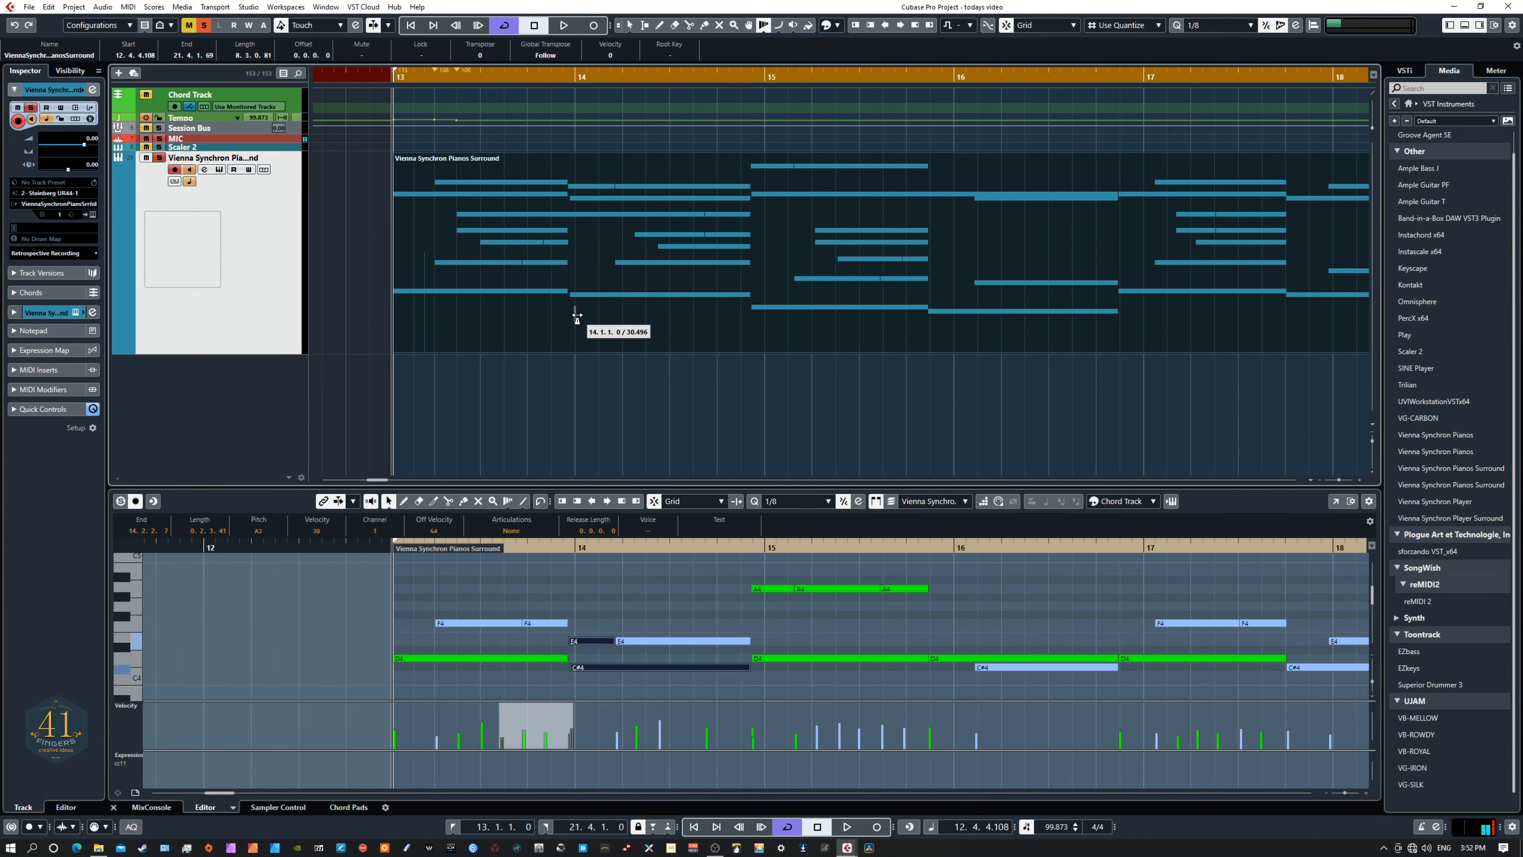
# Step: Warp the start lines of bars 14 and 15 and the grid lines around their second beats onto the played notes
pyautogui.moveTo(577, 316); pyautogui.dragTo(569, 317)
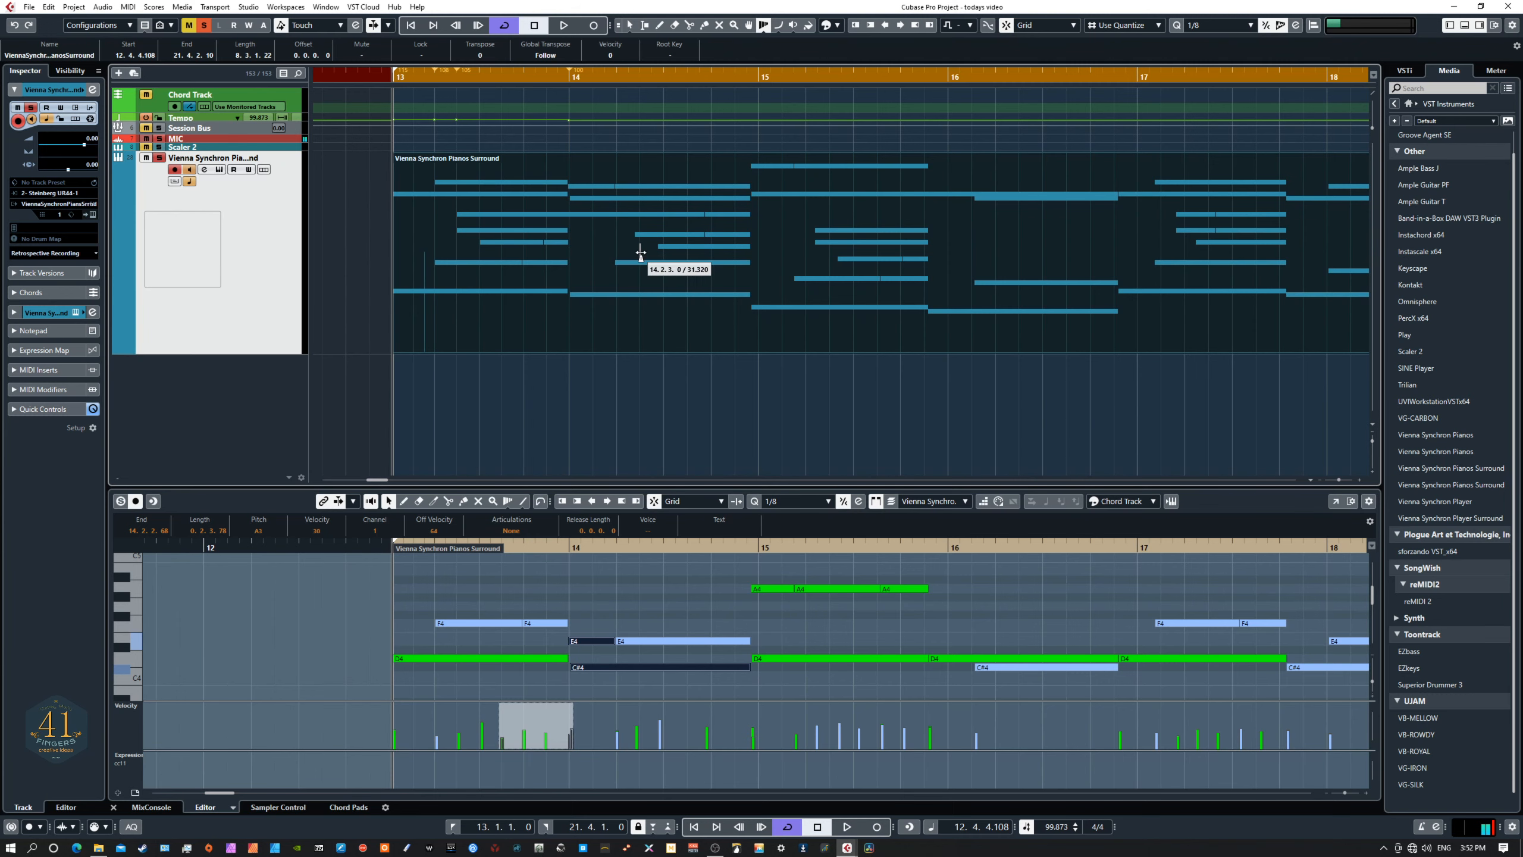
pyautogui.moveTo(636, 255); pyautogui.dragTo(624, 282)
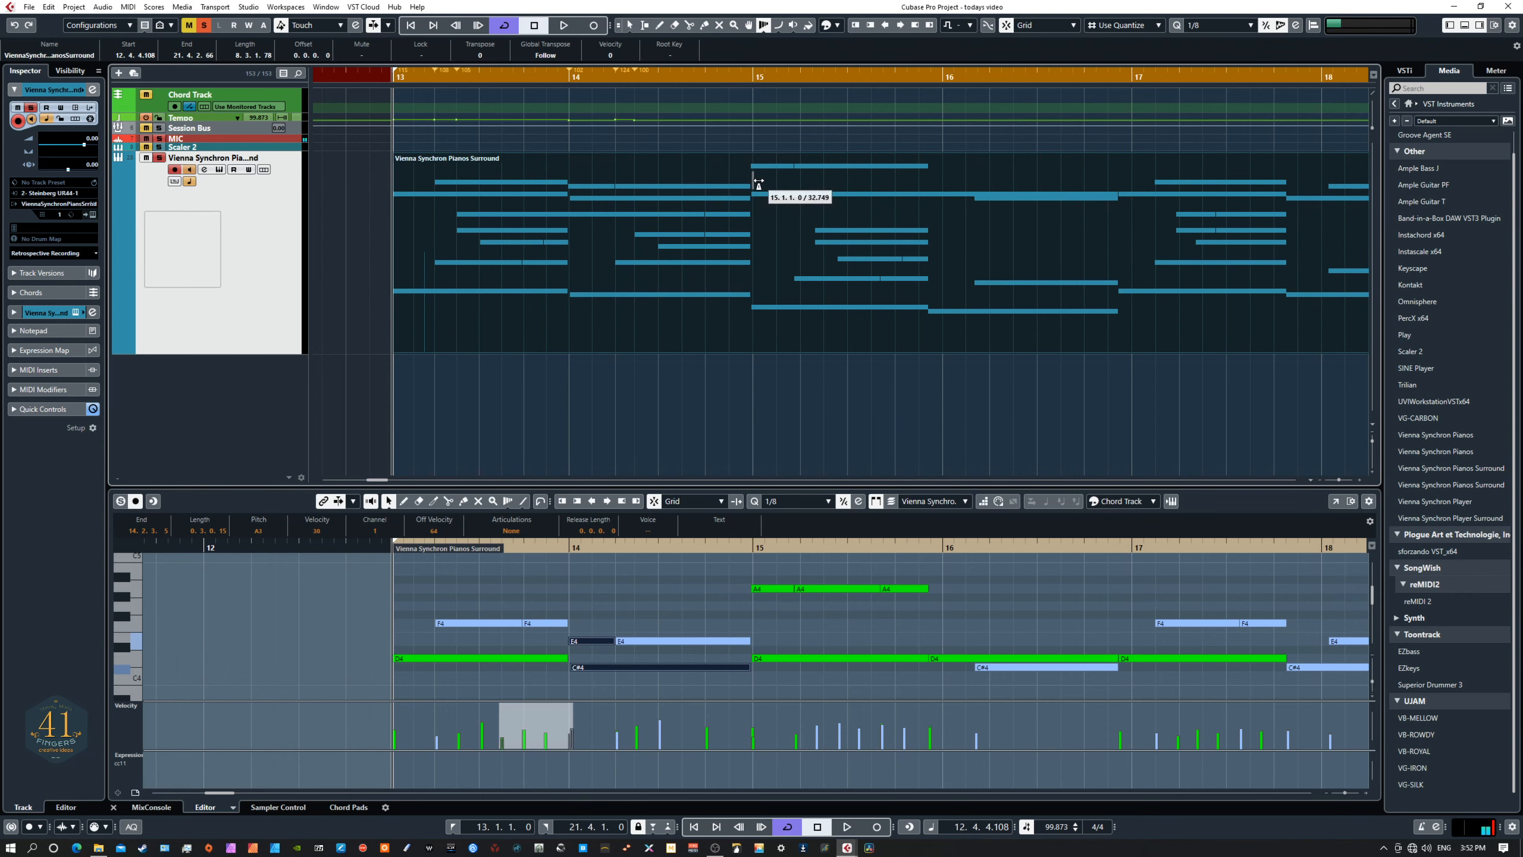
pyautogui.moveTo(755, 183); pyautogui.dragTo(793, 187)
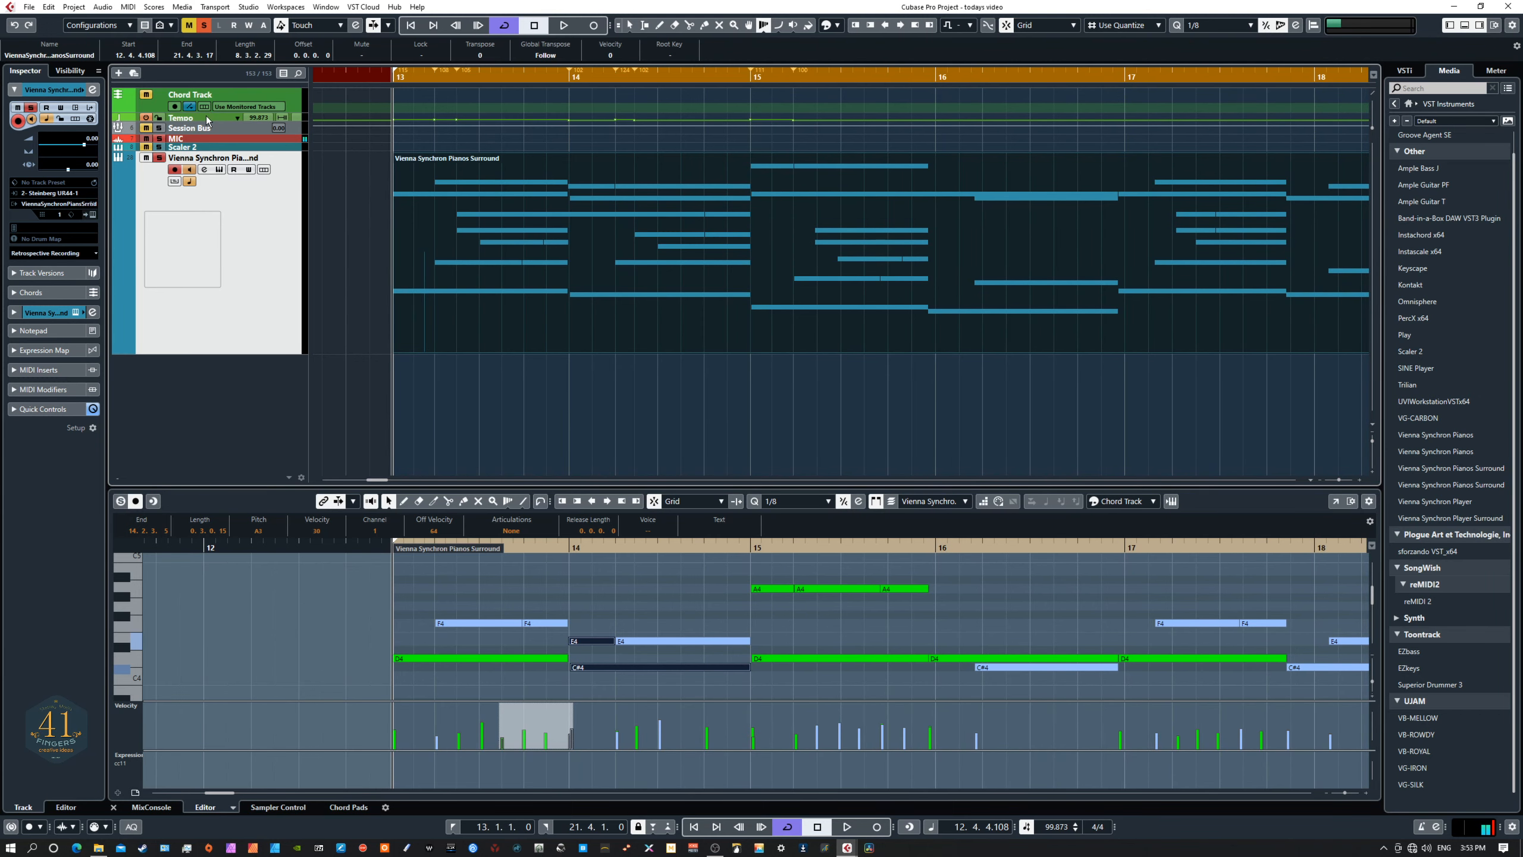
# Step: Open the Tempo Track Editor to examine the project's tempo points, and close it again
pyautogui.moveTo(0, 231); pyautogui.dragTo(1194, 90)
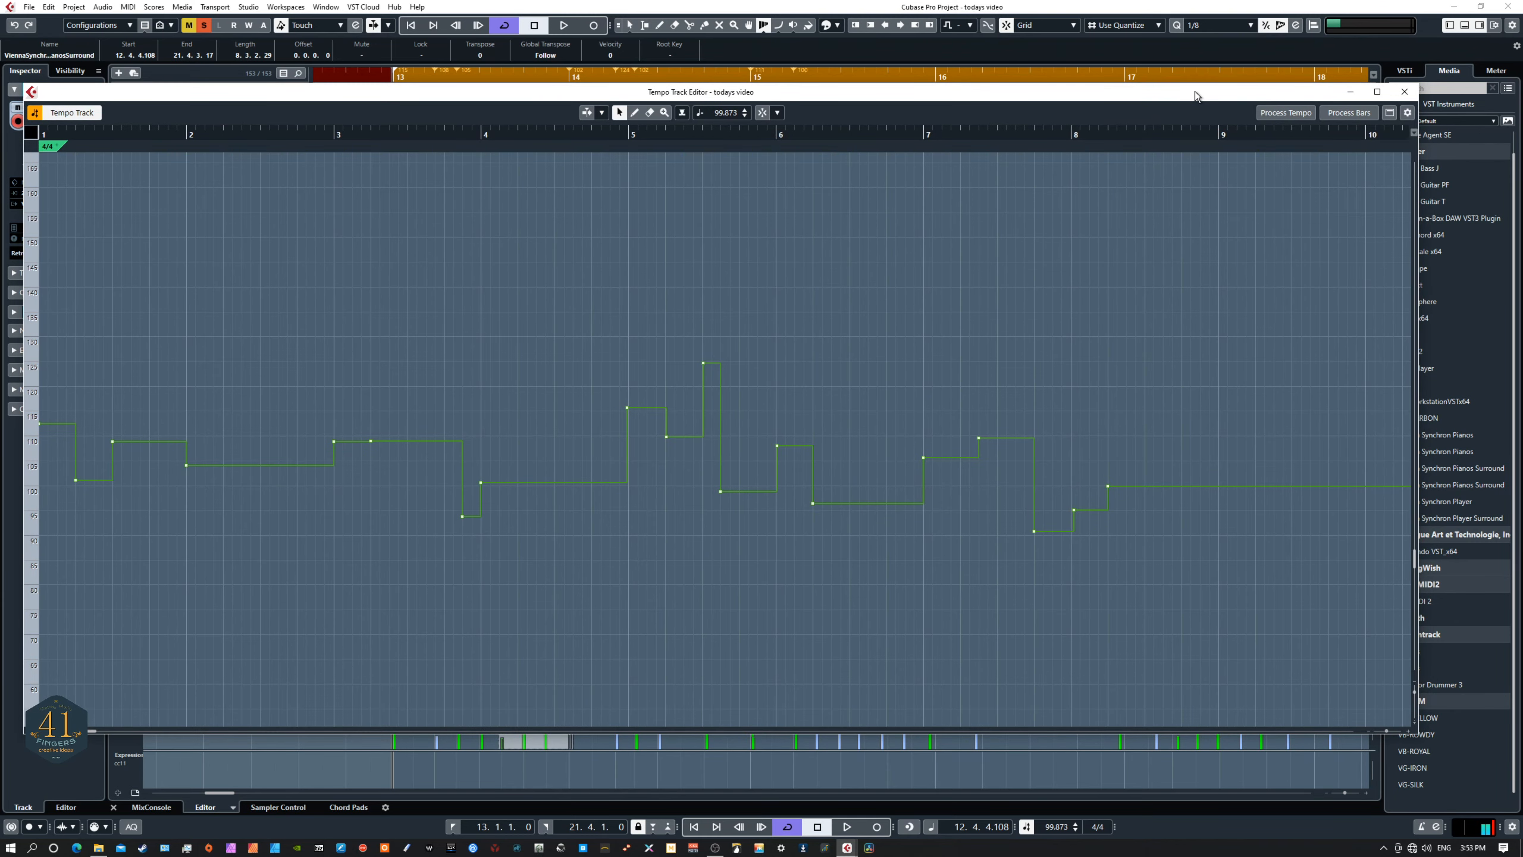
pyautogui.moveTo(1195, 91); pyautogui.dragTo(106, 246)
pyautogui.moveTo(1, 235); pyautogui.dragTo(0, 188)
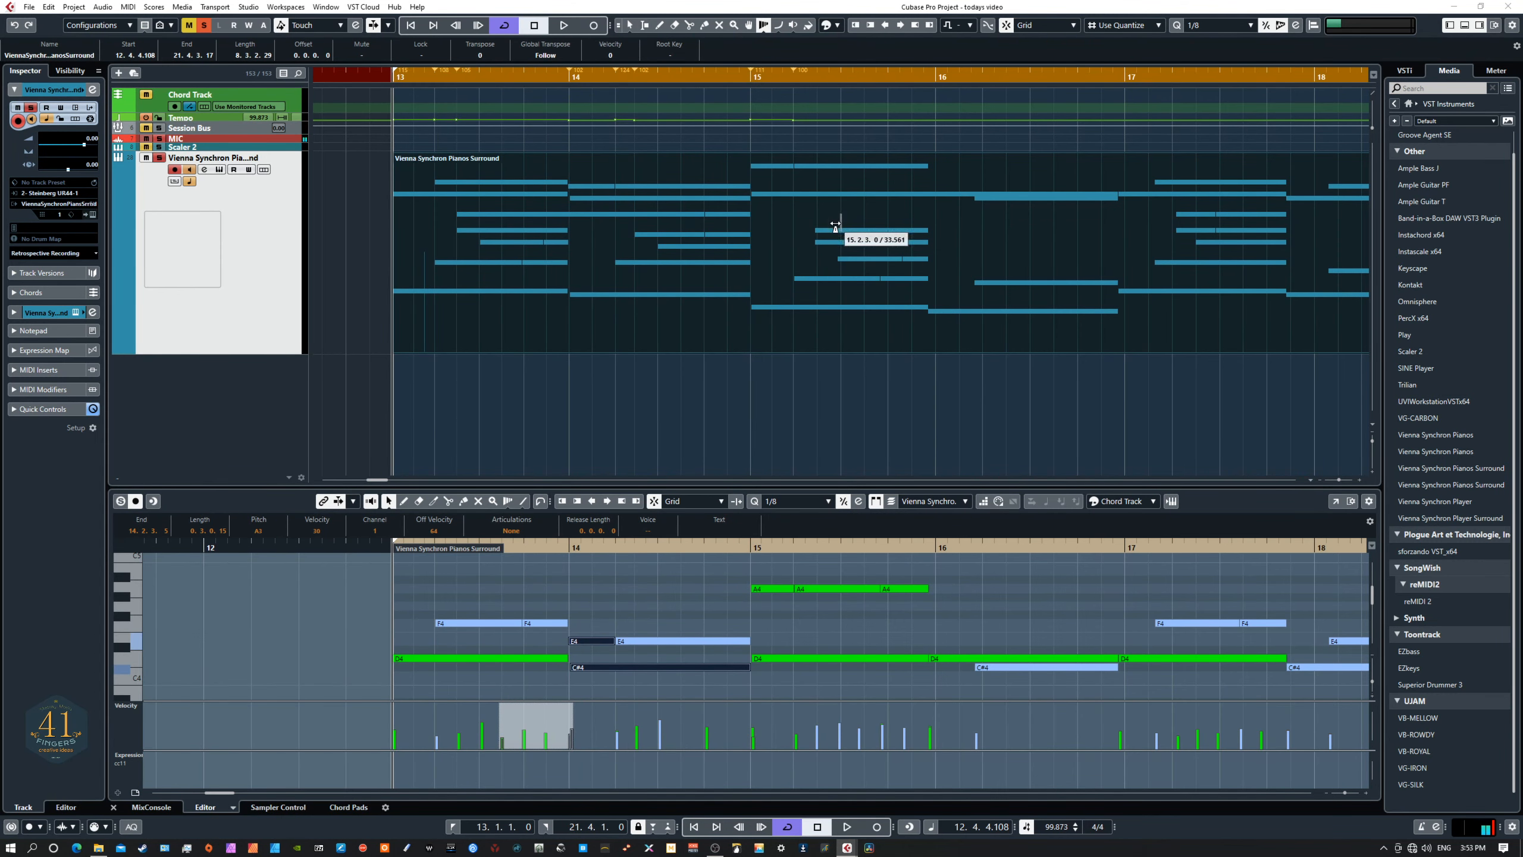
# Step: Warp the mid-bar 15 grid line, the starts of bars 16 and 17, and beats 2 and 3 of bar 17 onto the played notes
pyautogui.moveTo(847, 253); pyautogui.dragTo(844, 253)
pyautogui.moveTo(936, 328); pyautogui.dragTo(932, 331)
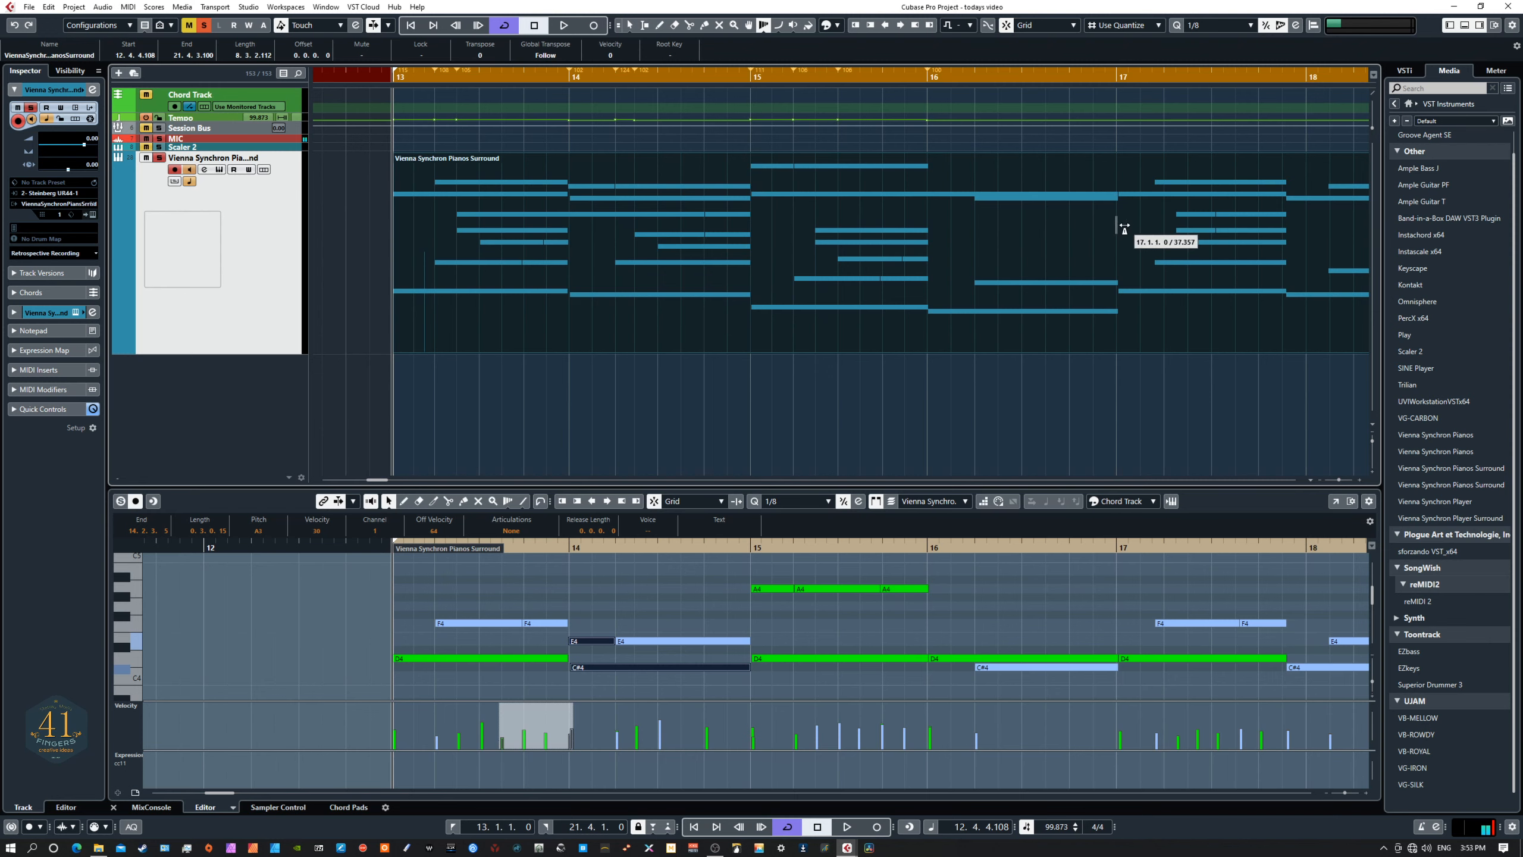
pyautogui.moveTo(1117, 226); pyautogui.dragTo(1119, 229)
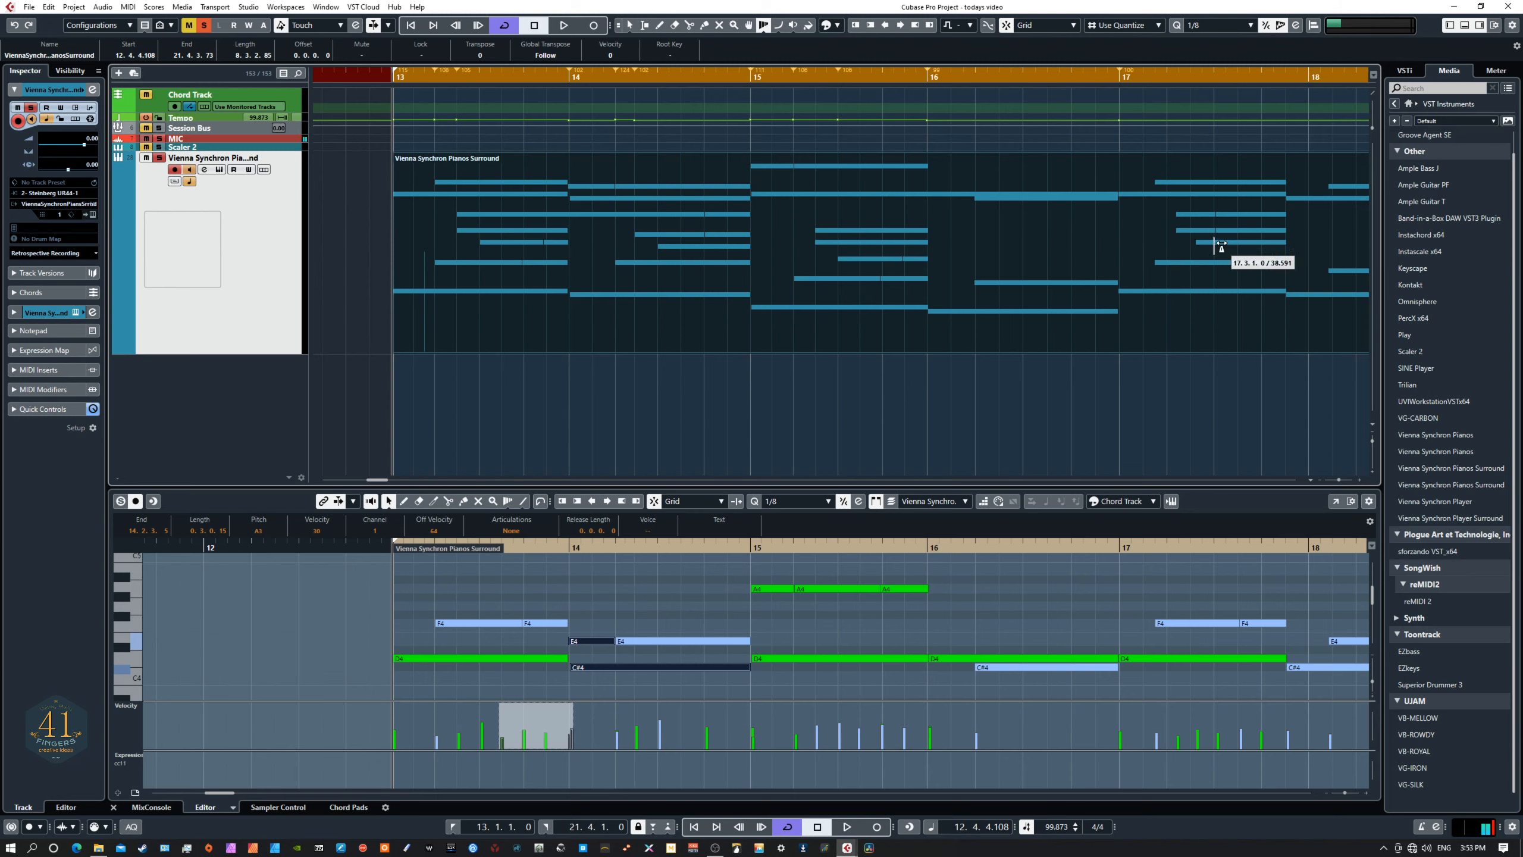
pyautogui.moveTo(1167, 173); pyautogui.dragTo(1152, 176)
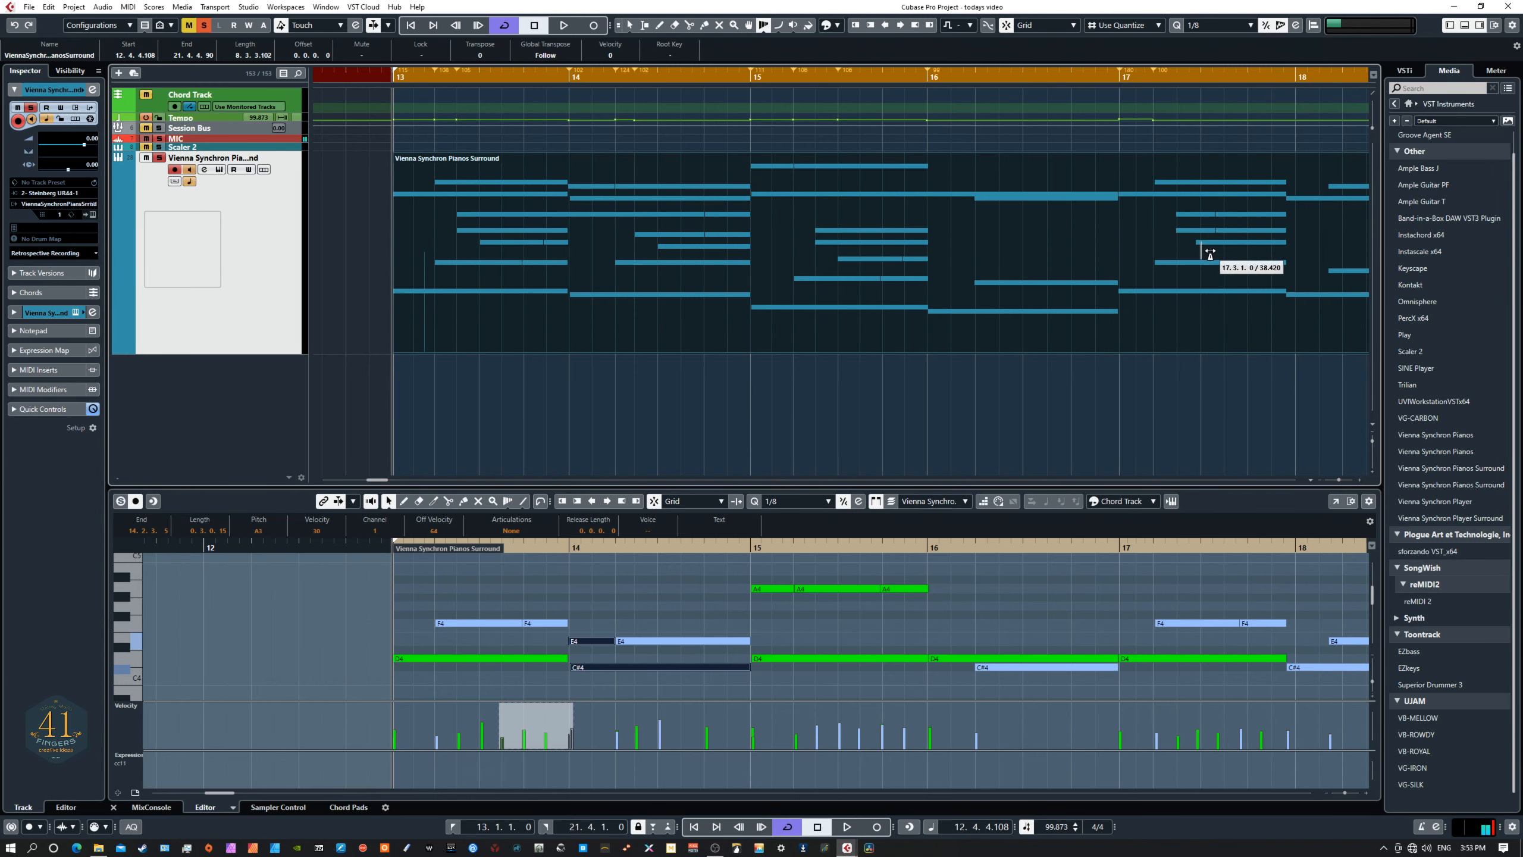
pyautogui.moveTo(1203, 253); pyautogui.dragTo(1195, 254)
# Step: Warp the grid from bar 18 to beat 2 of bar 20 onto the played notes, including the starts of bars 18 and 19
pyautogui.moveTo(1254, 409); pyautogui.dragTo(718, 454)
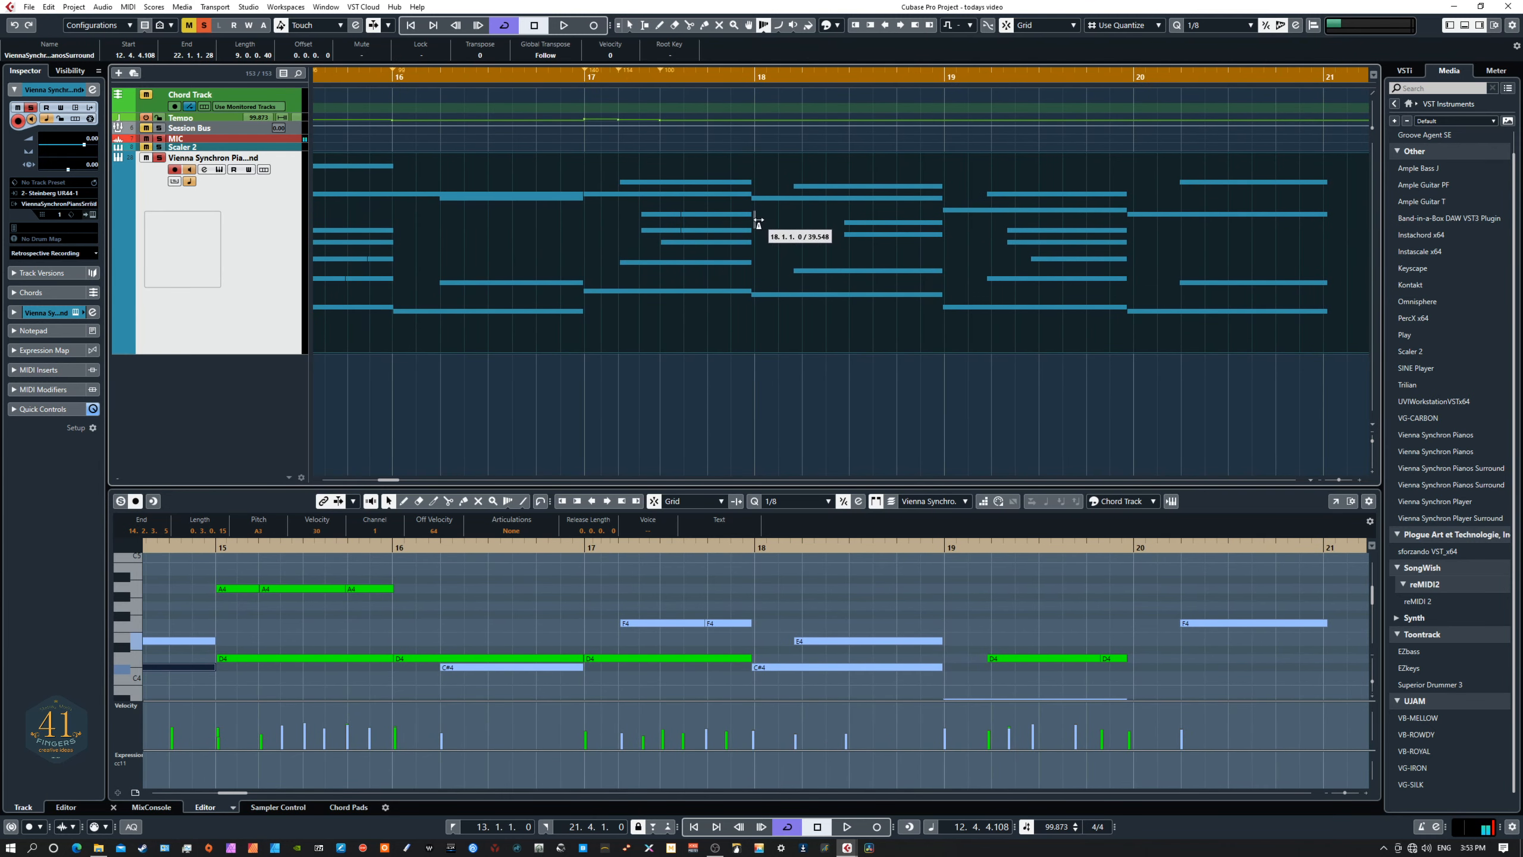
pyautogui.moveTo(753, 222); pyautogui.dragTo(754, 226)
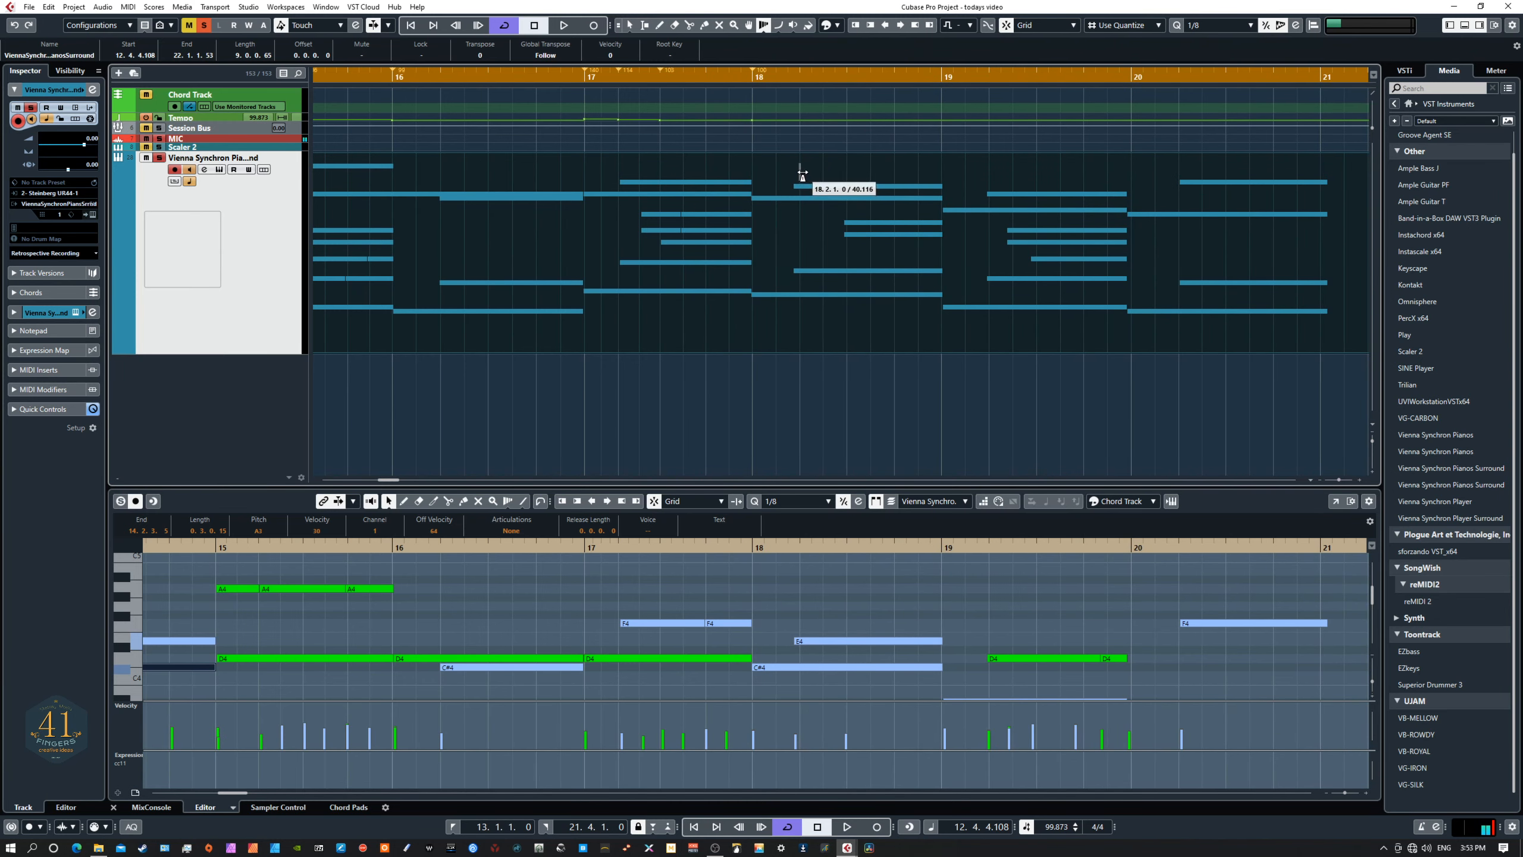
pyautogui.moveTo(803, 173); pyautogui.dragTo(793, 174)
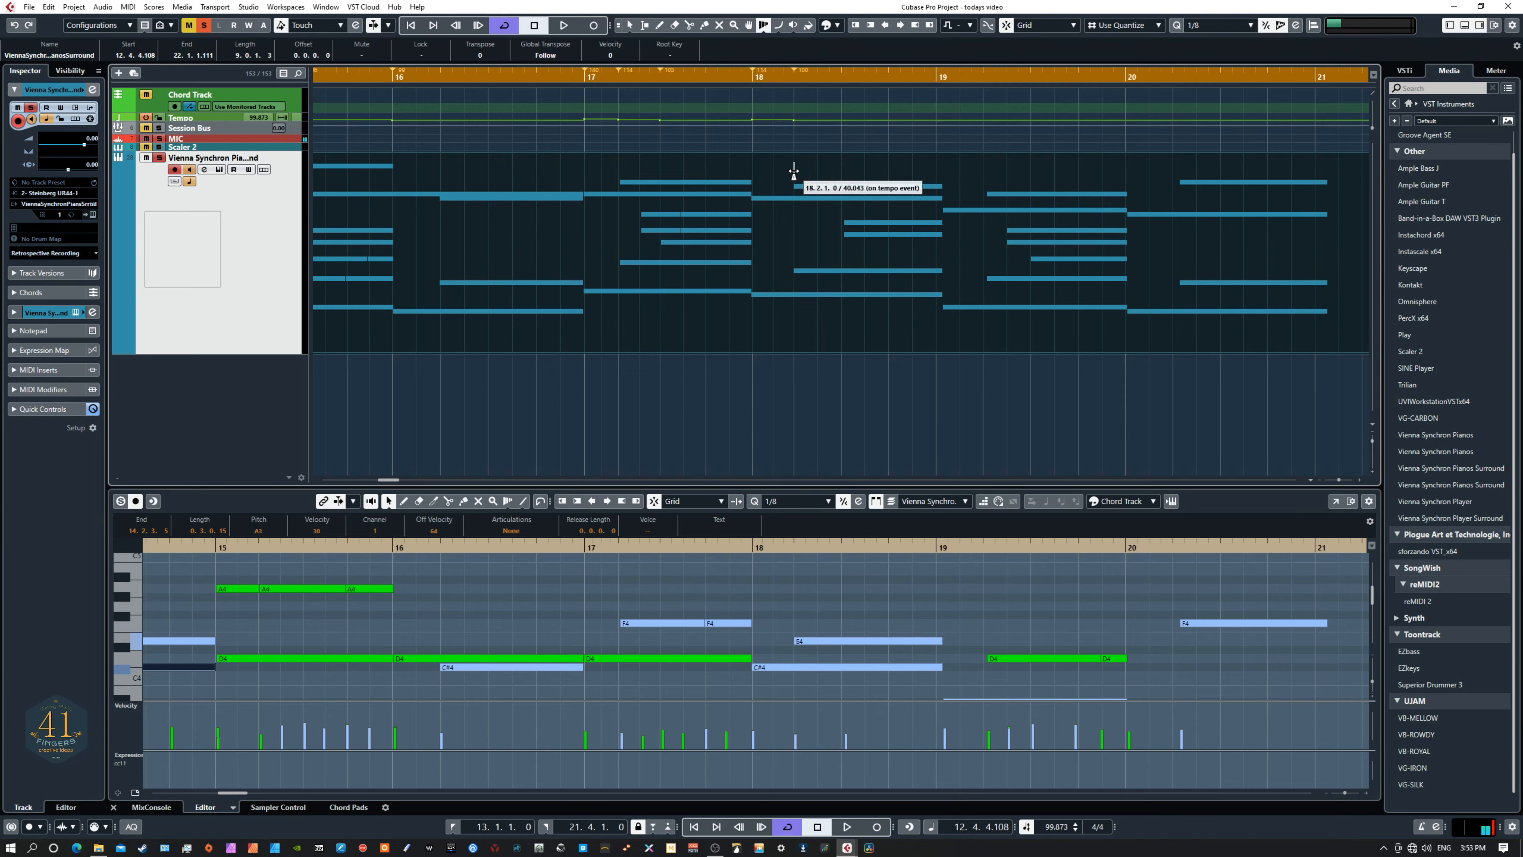
pyautogui.moveTo(842, 251); pyautogui.dragTo(846, 259)
pyautogui.moveTo(943, 257)
pyautogui.mouseDown()
pyautogui.moveTo(1008, 265)
pyautogui.moveTo(988, 231)
pyautogui.mouseUp()
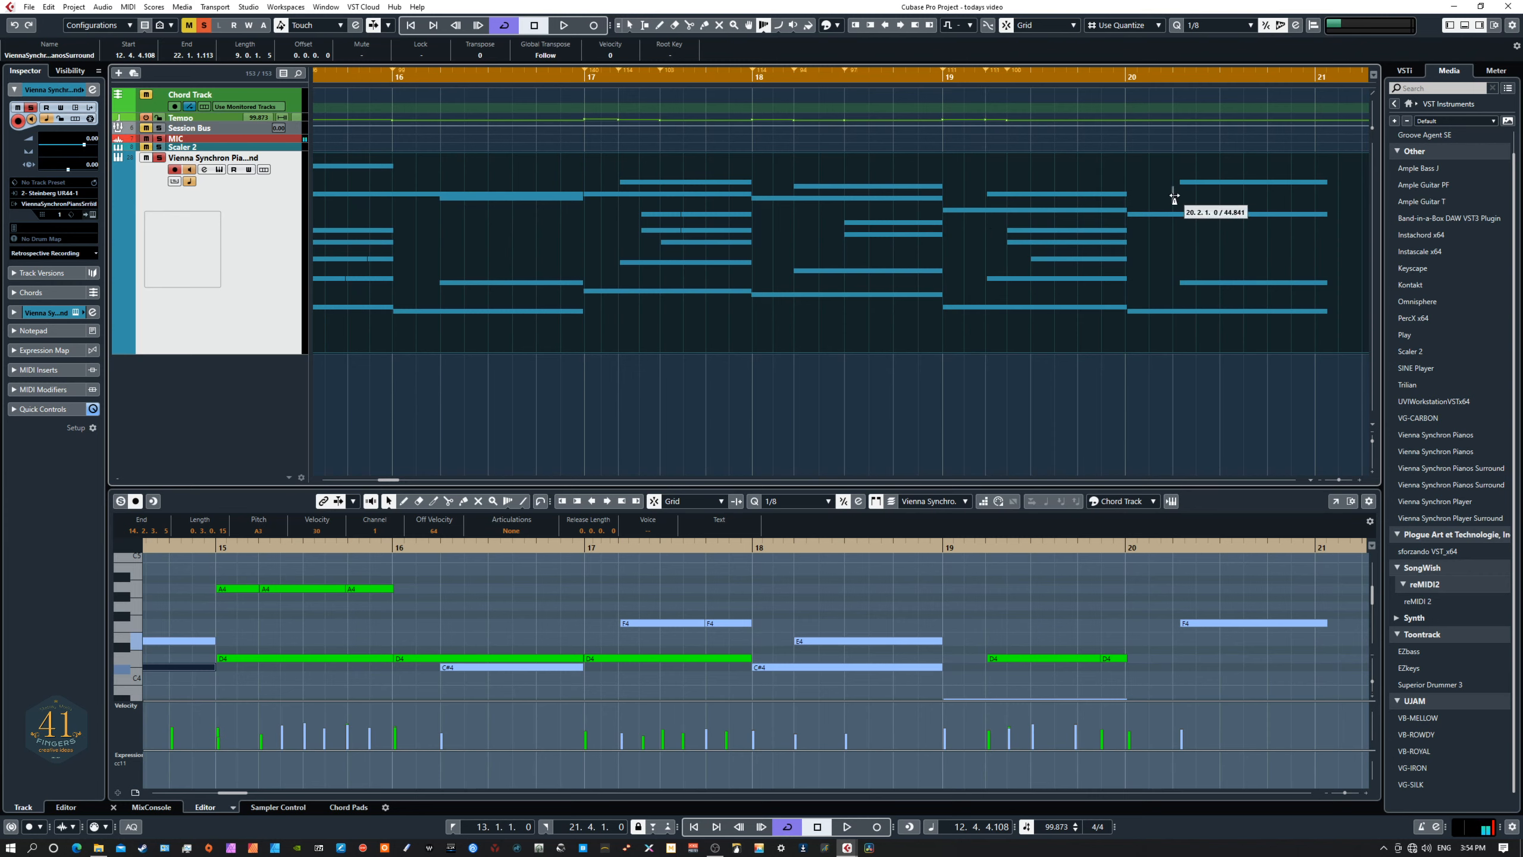
pyautogui.moveTo(1173, 200); pyautogui.dragTo(1187, 204)
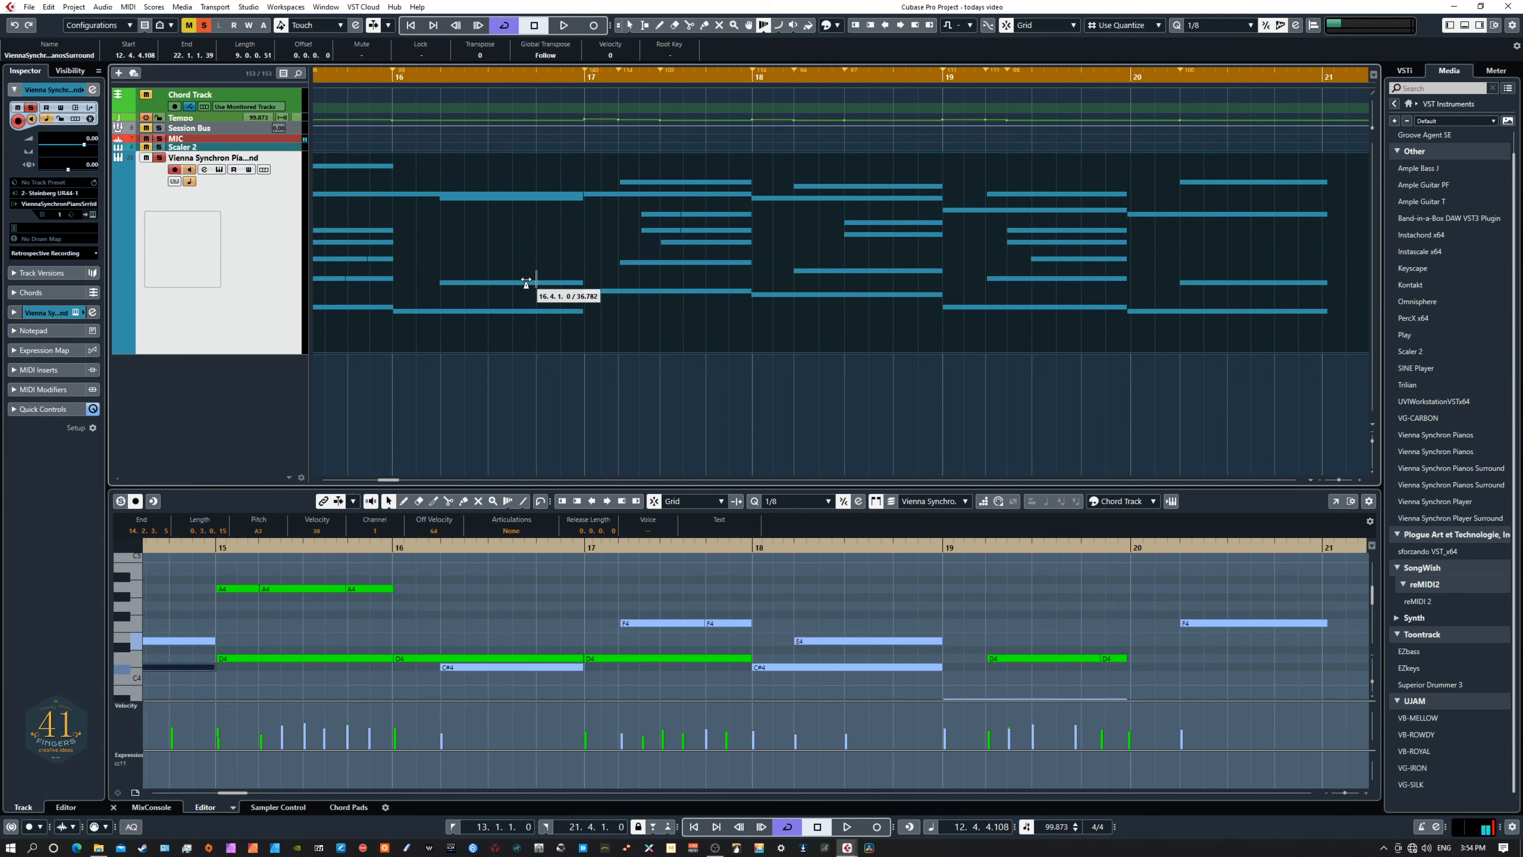
# Step: Warp the grid line near beat 4 of bar 15 onto the start of the last repeated notes
pyautogui.hscroll(-5, 654, 399)
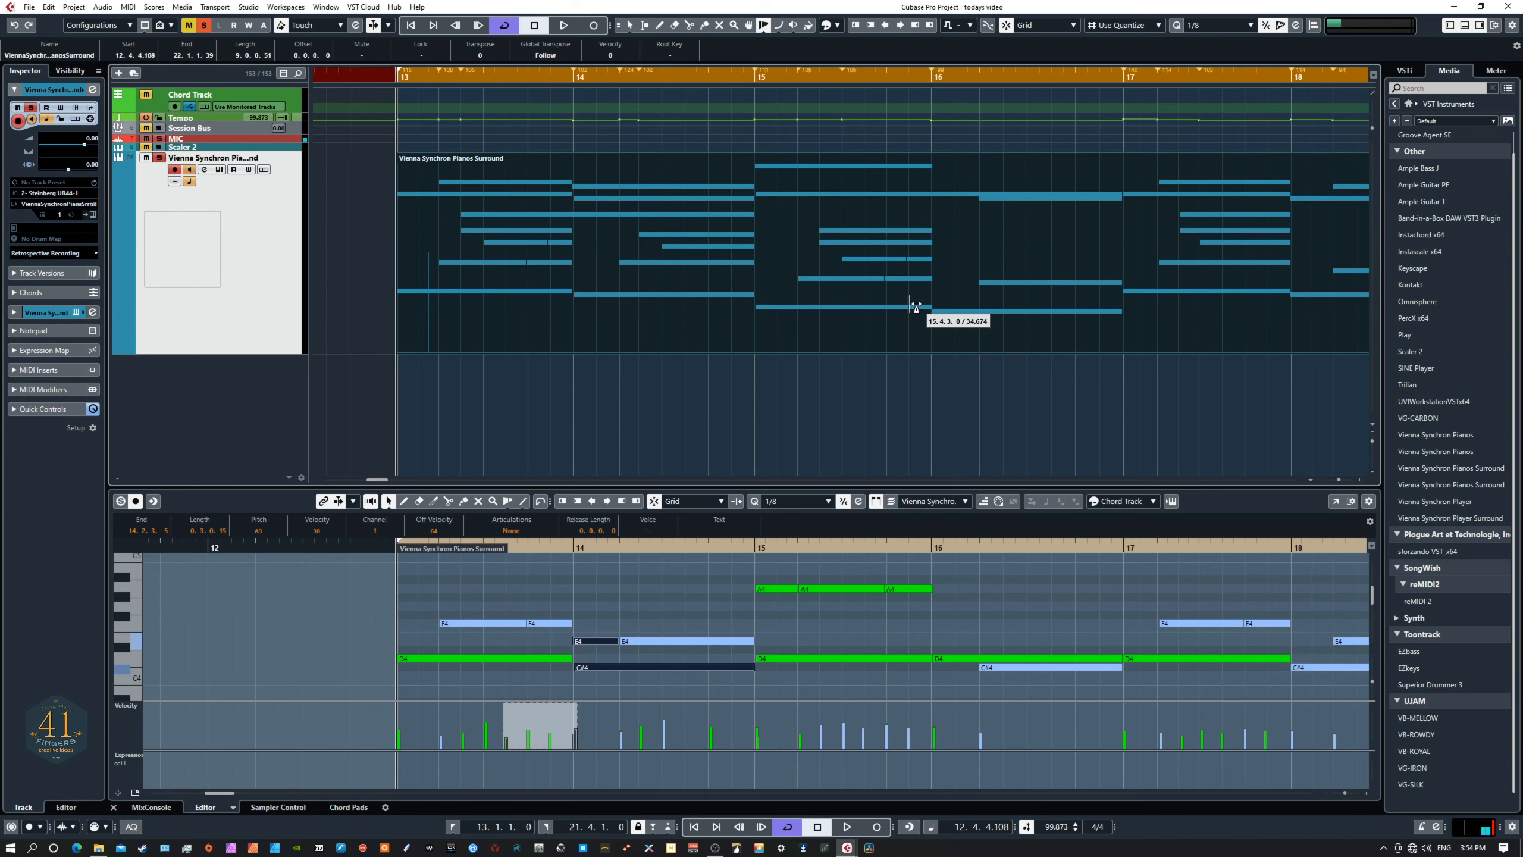
pyautogui.moveTo(909, 296); pyautogui.dragTo(885, 295)
pyautogui.moveTo(1234, 417); pyautogui.dragTo(661, 423)
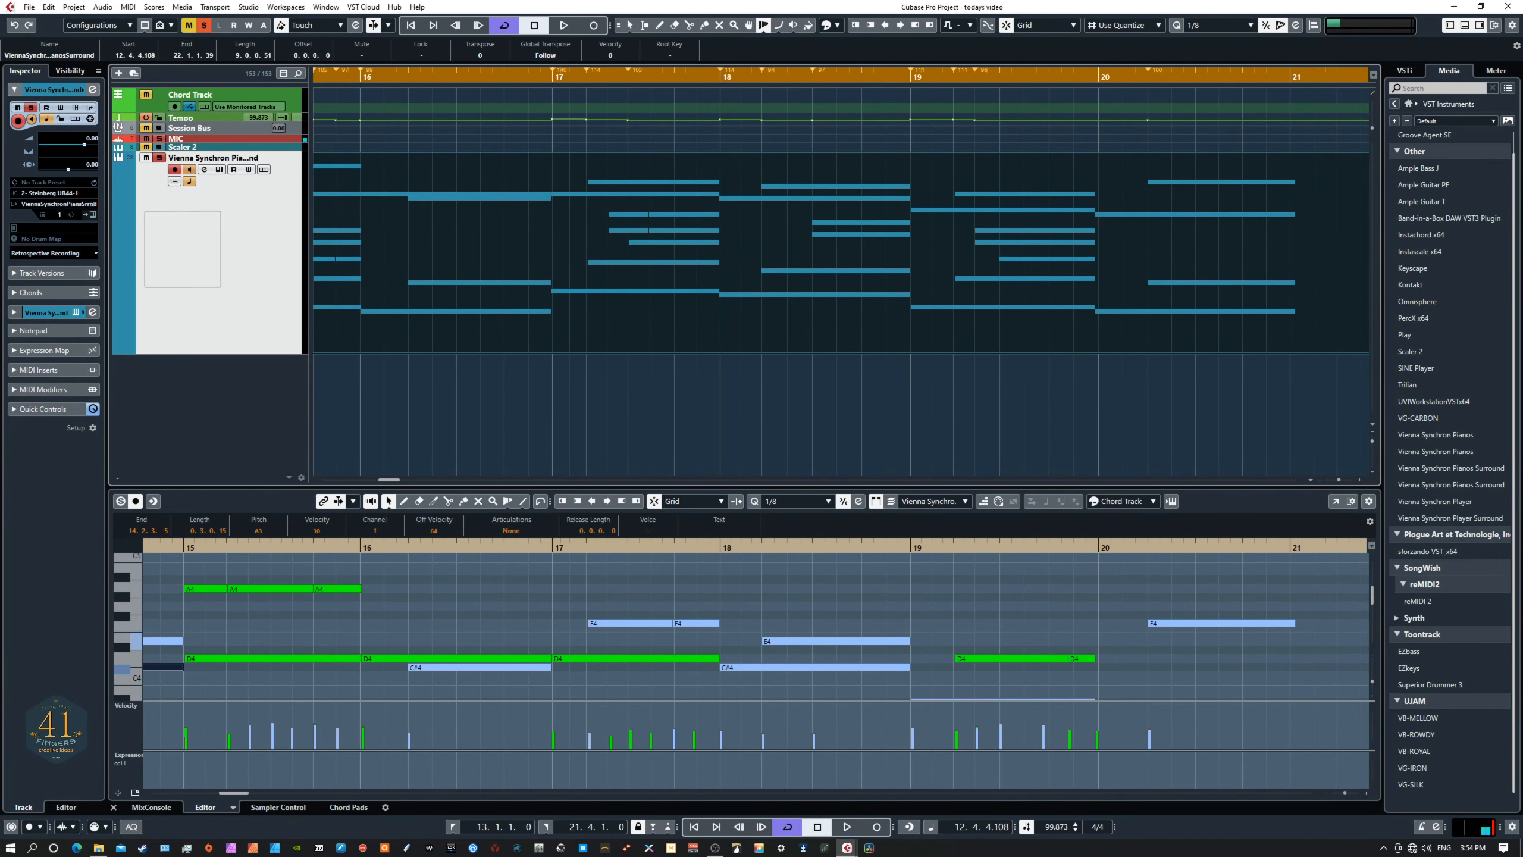
# Step: In the Tempo Track Editor, raise the dip just before bar 4 to about 97 BPM and lower the bar 5 peak to about 118 BPM
pyautogui.hotkey('ctrl', 't')
pyautogui.moveTo(676, 353); pyautogui.dragTo(731, 378)
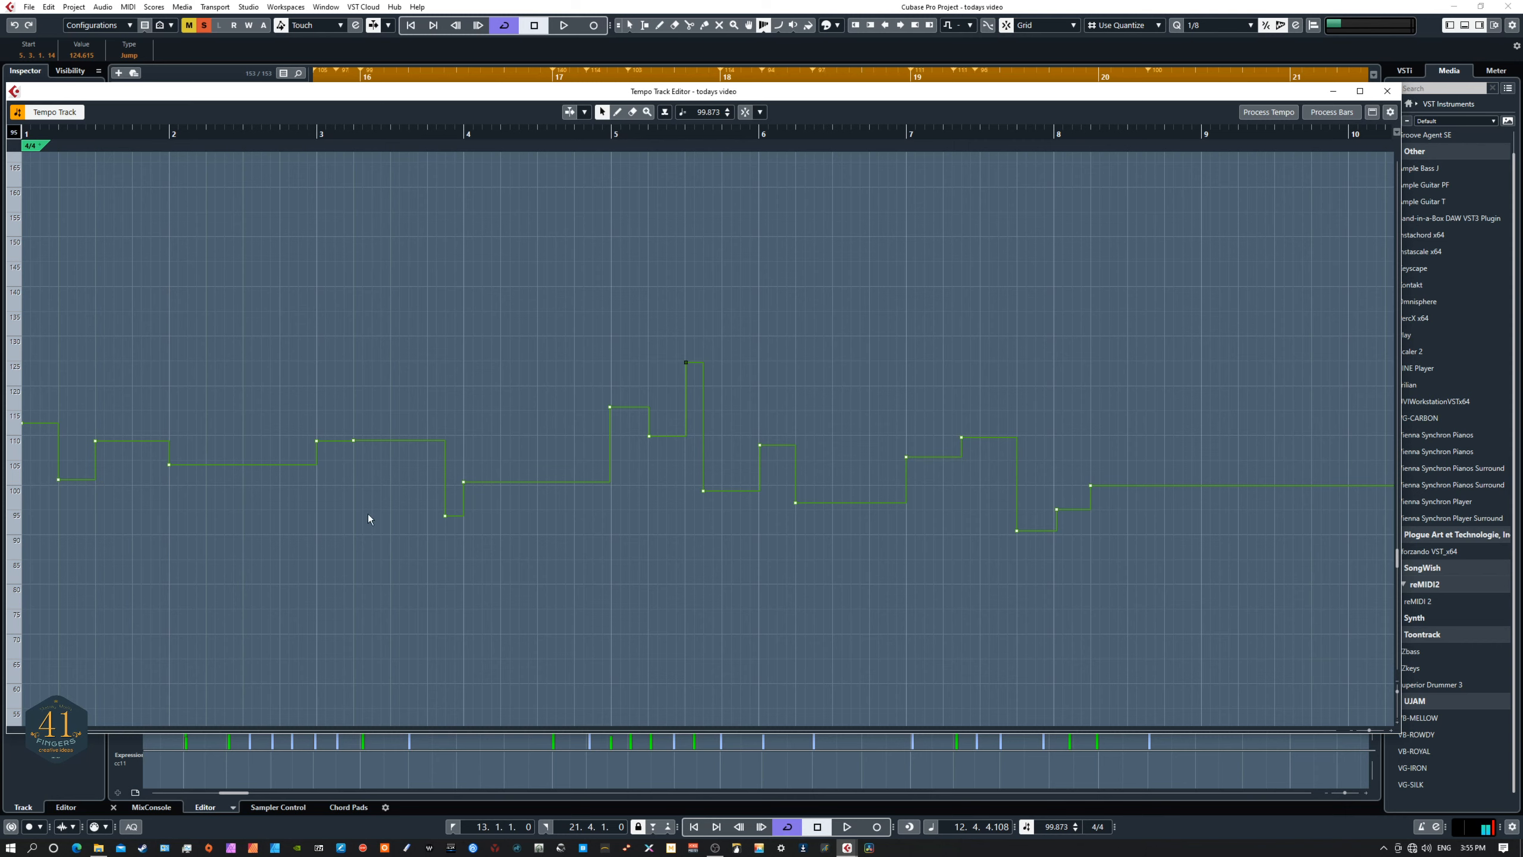
pyautogui.moveTo(445, 516); pyautogui.dragTo(445, 501)
pyautogui.moveTo(685, 362); pyautogui.dragTo(687, 396)
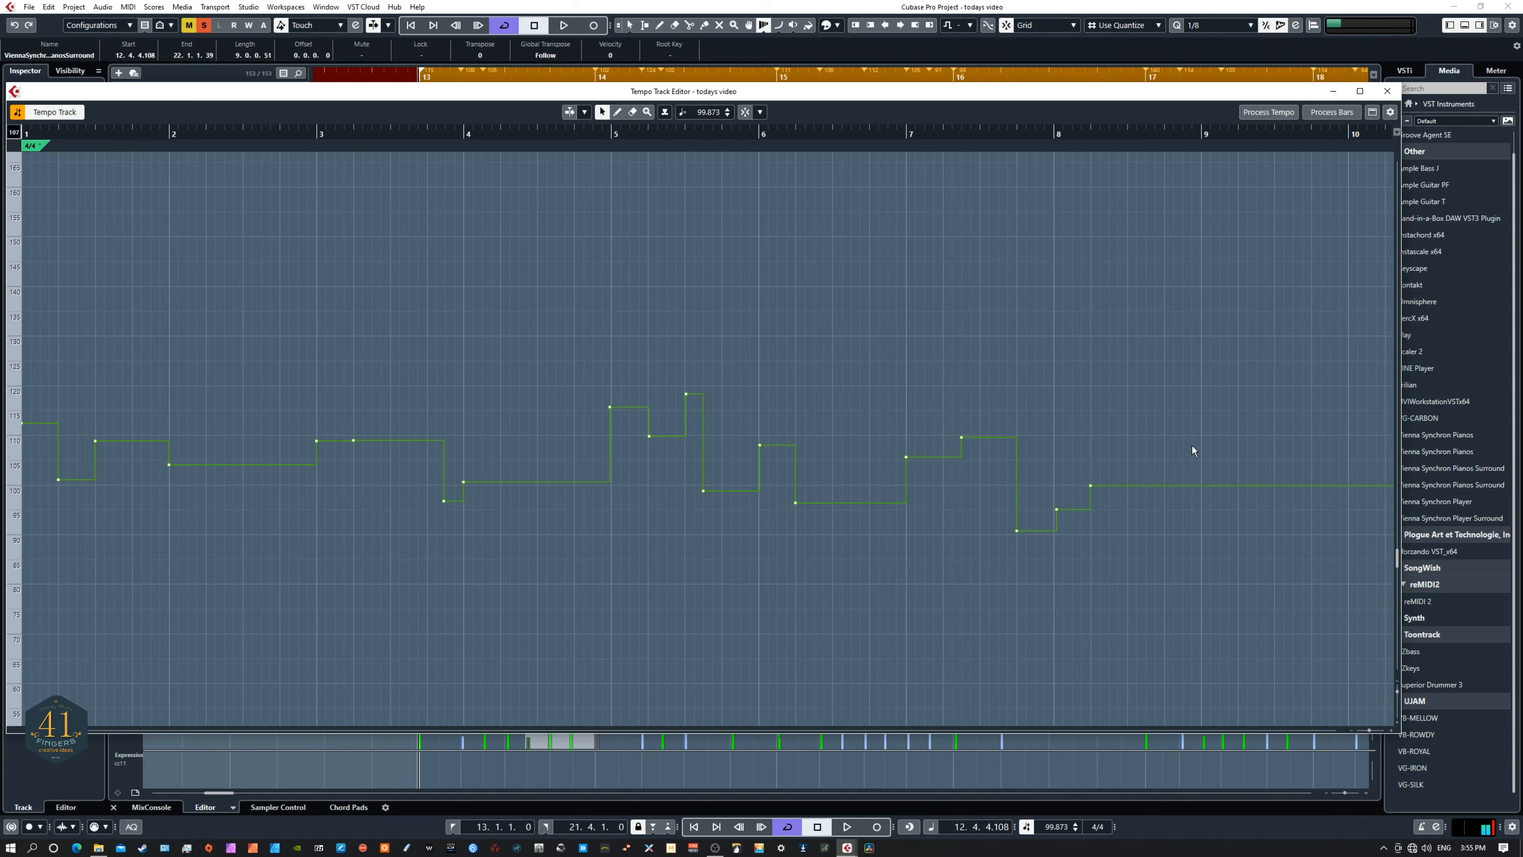
# Step: Raise the tempo dip at beat 4 of bar 7 to about 94 BPM and lower the high points in bars 5–6 together, peaking at about 114 BPM
pyautogui.click(1016, 531)
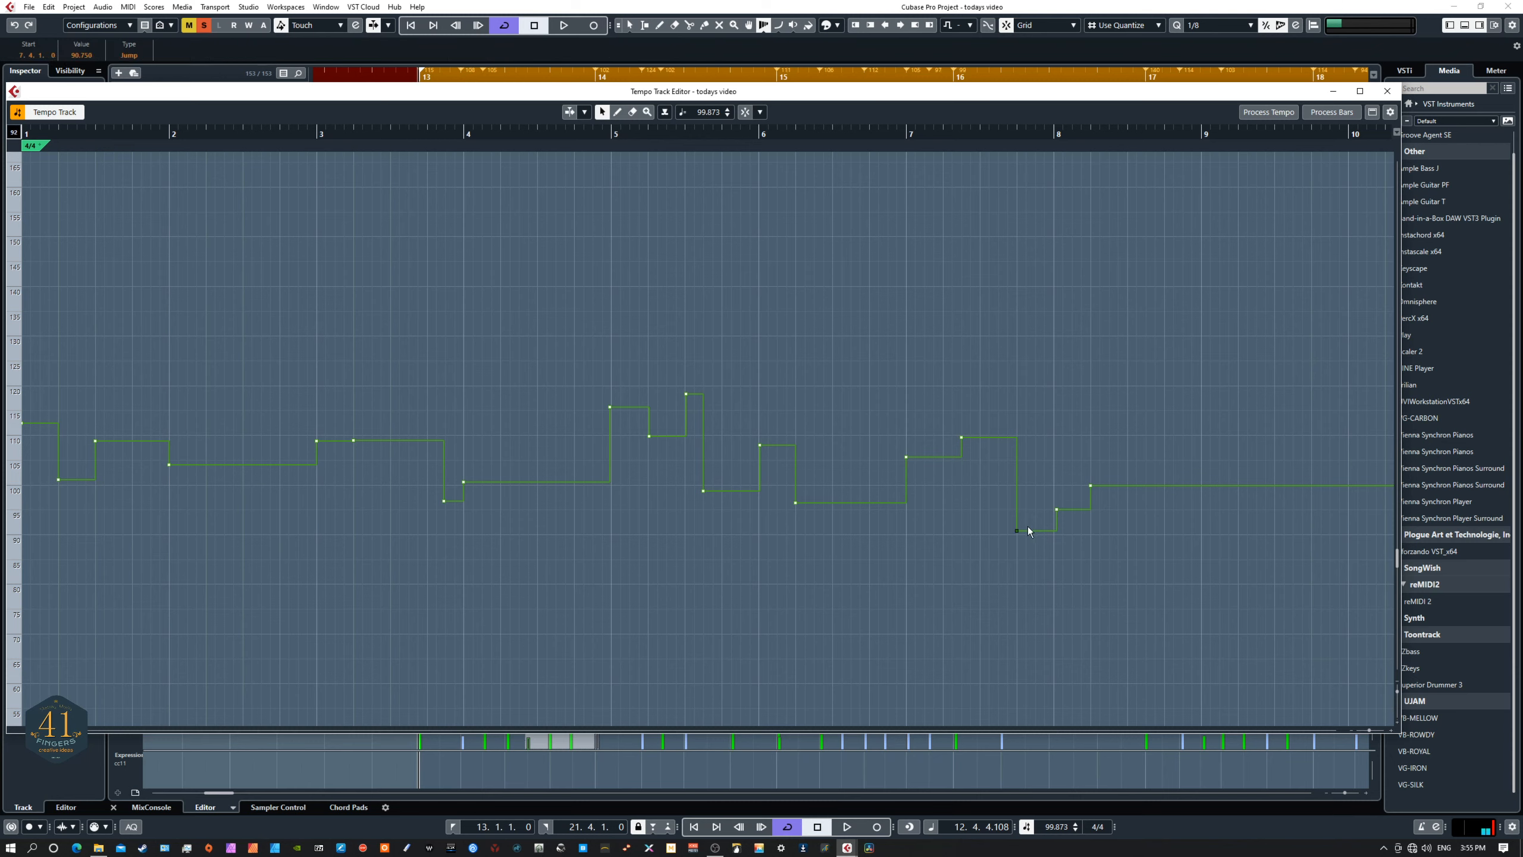
pyautogui.moveTo(1015, 533); pyautogui.dragTo(1018, 523)
pyautogui.moveTo(599, 384); pyautogui.dragTo(773, 456)
pyautogui.moveTo(686, 396); pyautogui.dragTo(687, 420)
pyautogui.click(569, 470)
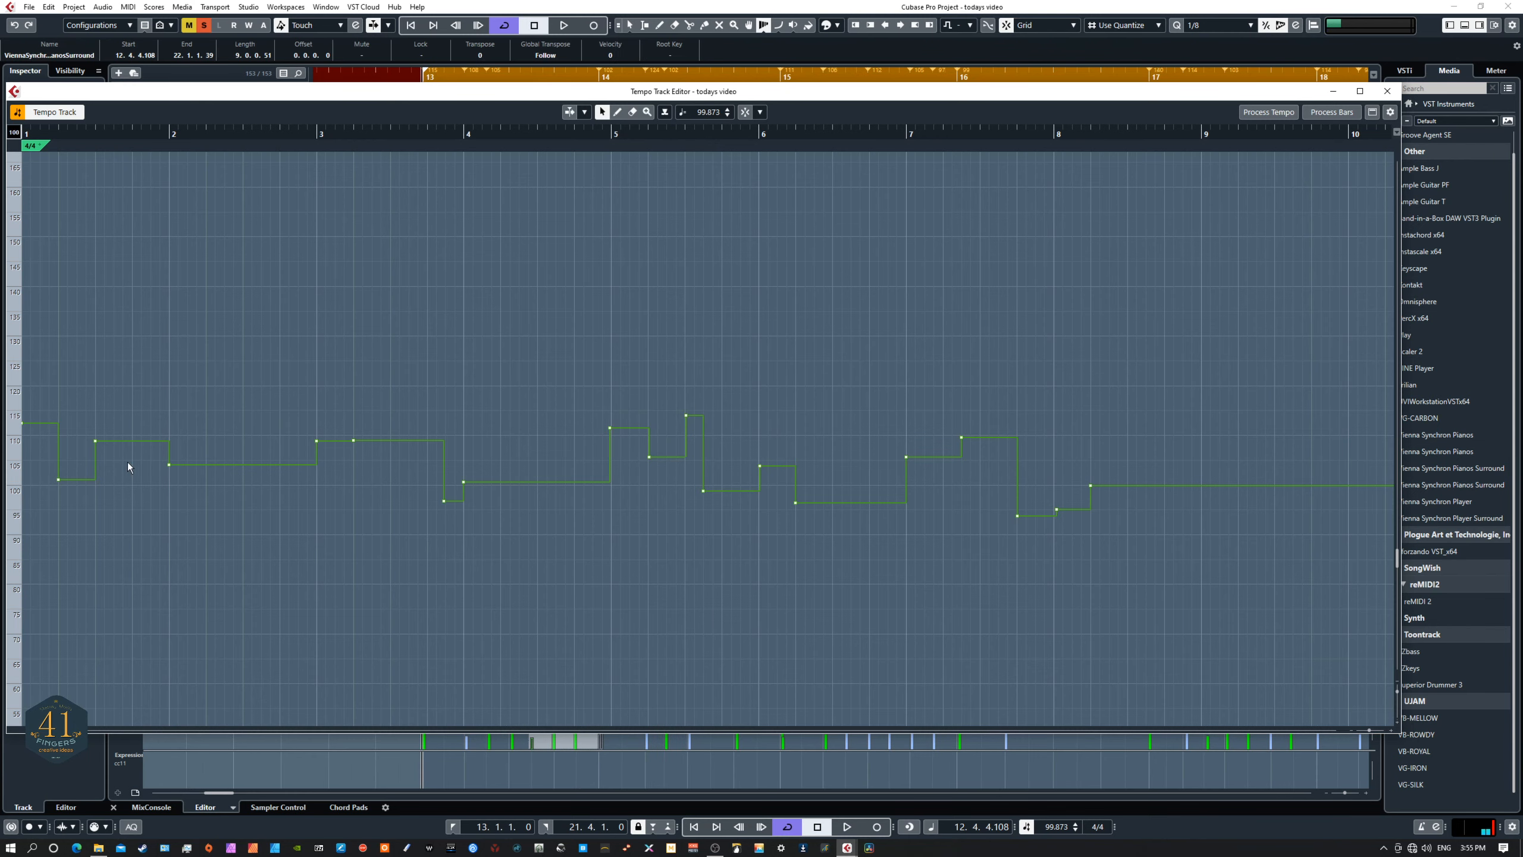